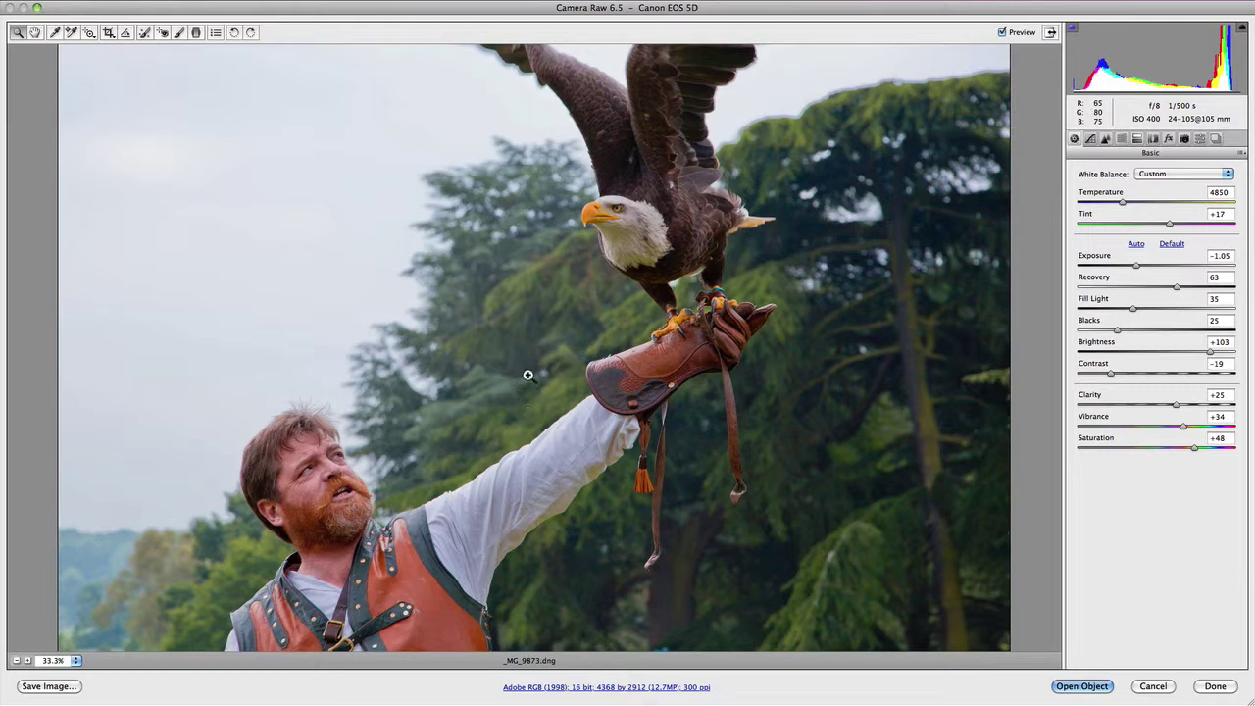
Zoom in on the falconer photo to 50% and pan across it with the Hand tool.
{"action": "left_click", "coordinate": [528, 364]}
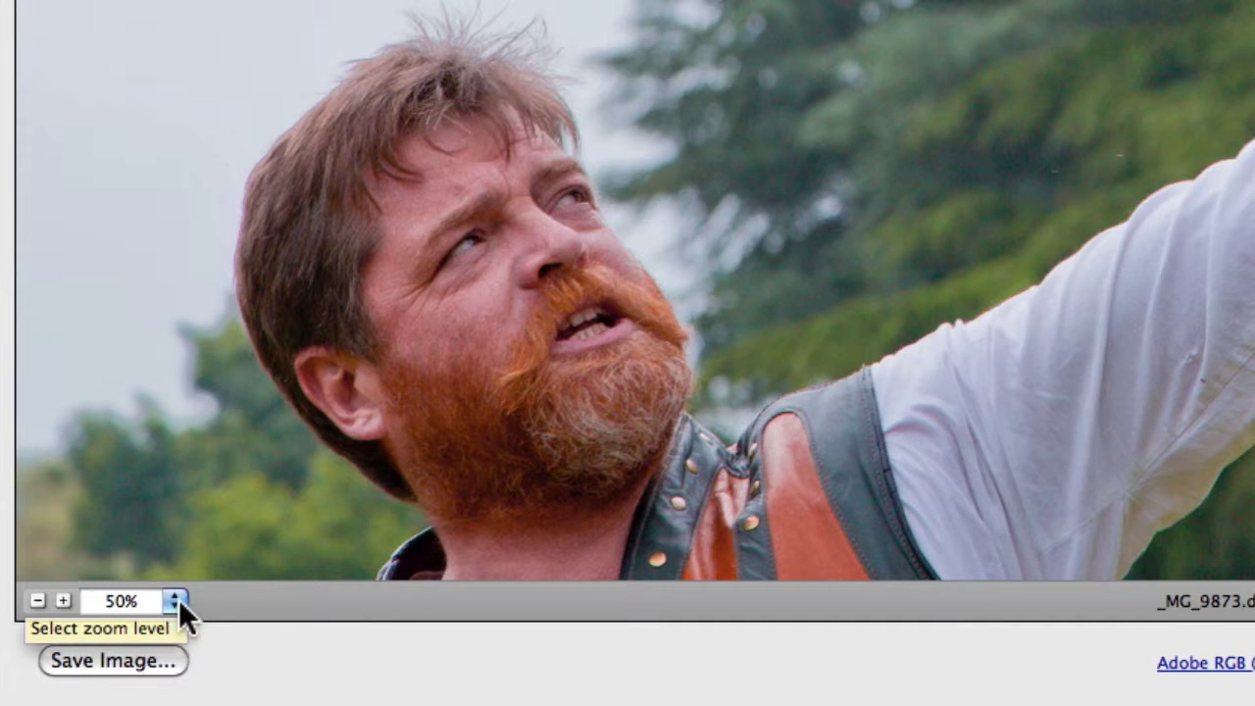
{"action": "left_click", "coordinate": [177, 600]}
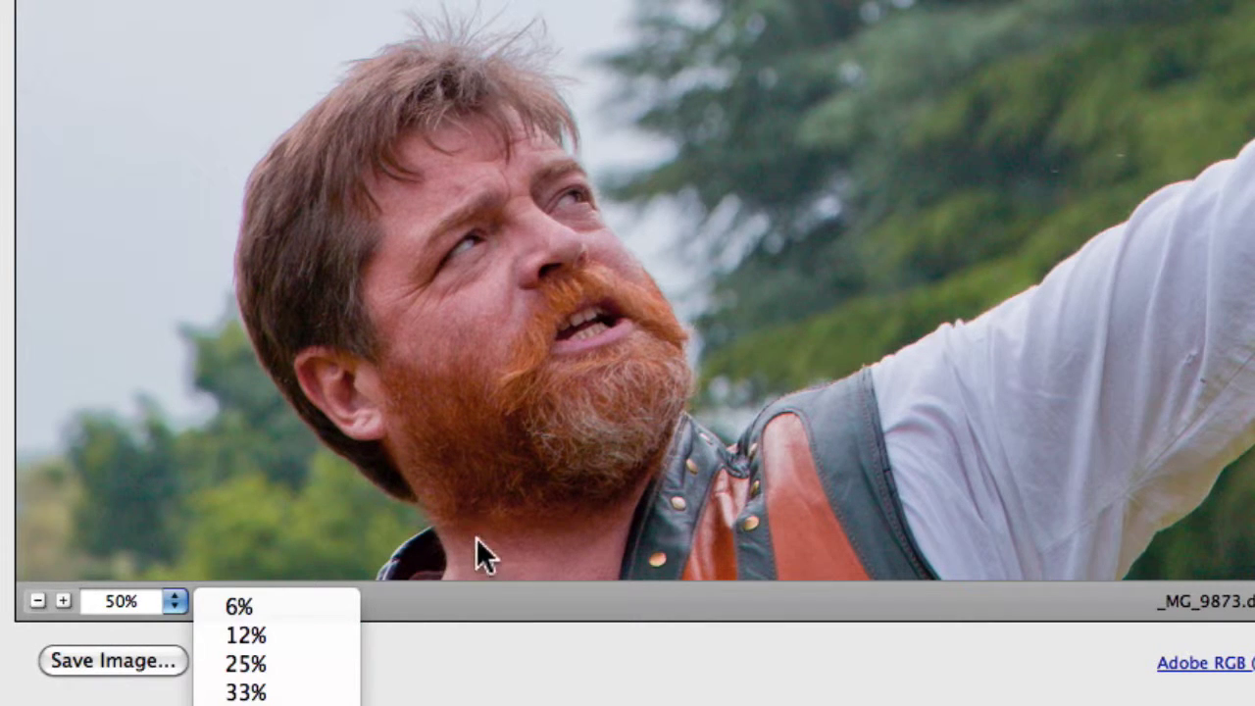
{"action": "left_click", "coordinate": [469, 589]}
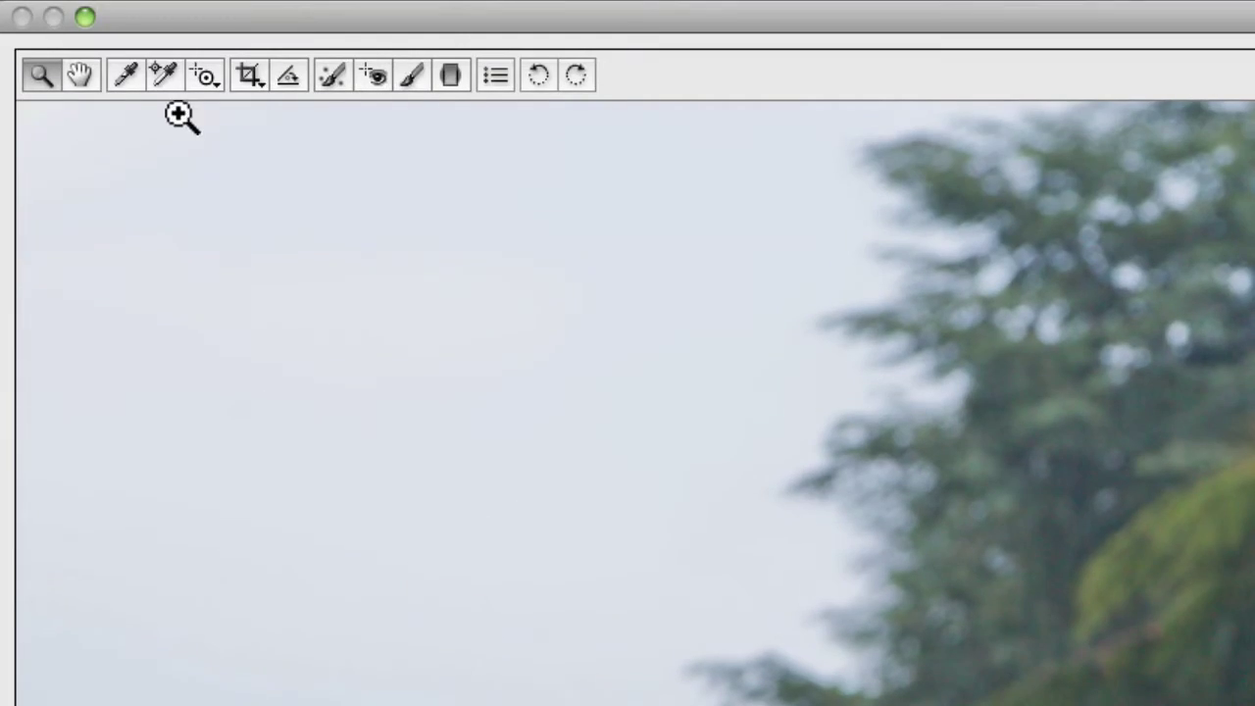
{"action": "left_click", "coordinate": [86, 78]}
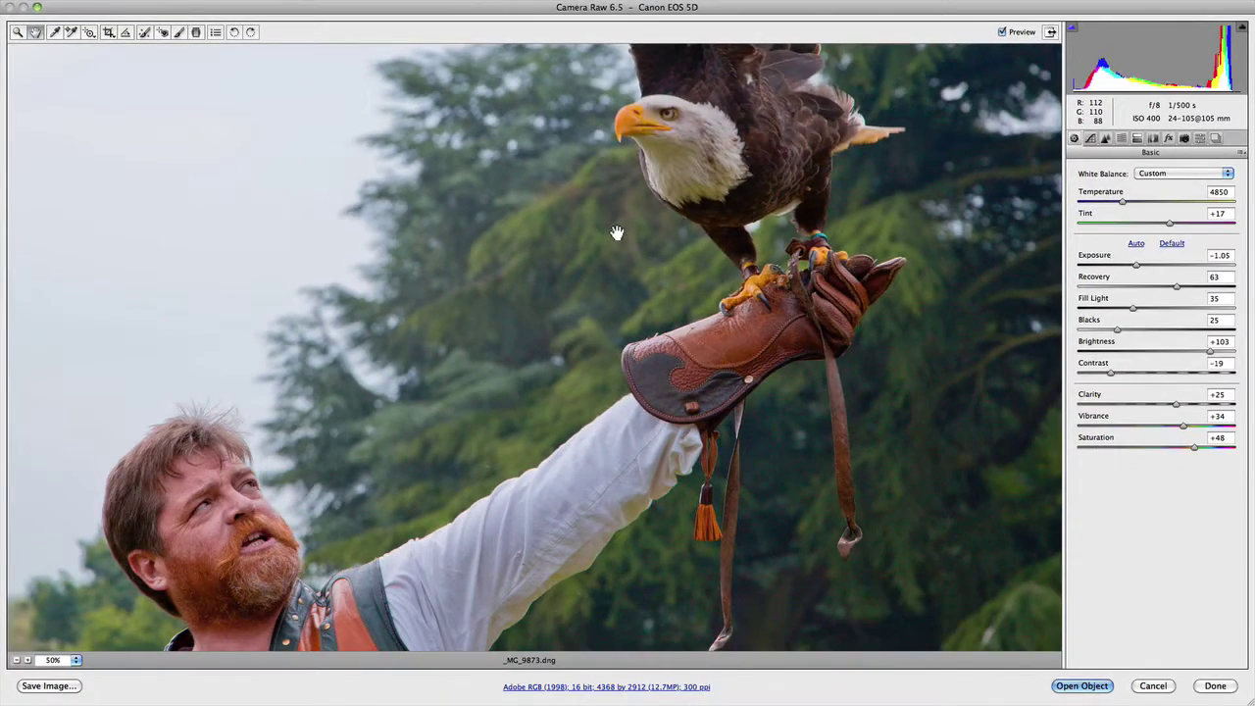
{"action": "mouse_move", "coordinate": [616, 233]}
{"action": "left_mouse_down"}
{"action": "mouse_move", "coordinate": [493, 216]}
{"action": "mouse_move", "coordinate": [792, 367]}
{"action": "mouse_move", "coordinate": [846, 373]}
{"action": "mouse_move", "coordinate": [659, 308]}
{"action": "mouse_move", "coordinate": [533, 225]}
{"action": "mouse_move", "coordinate": [678, 185]}
{"action": "mouse_move", "coordinate": [617, 191]}
{"action": "mouse_move", "coordinate": [610, 223]}
{"action": "left_mouse_up"}
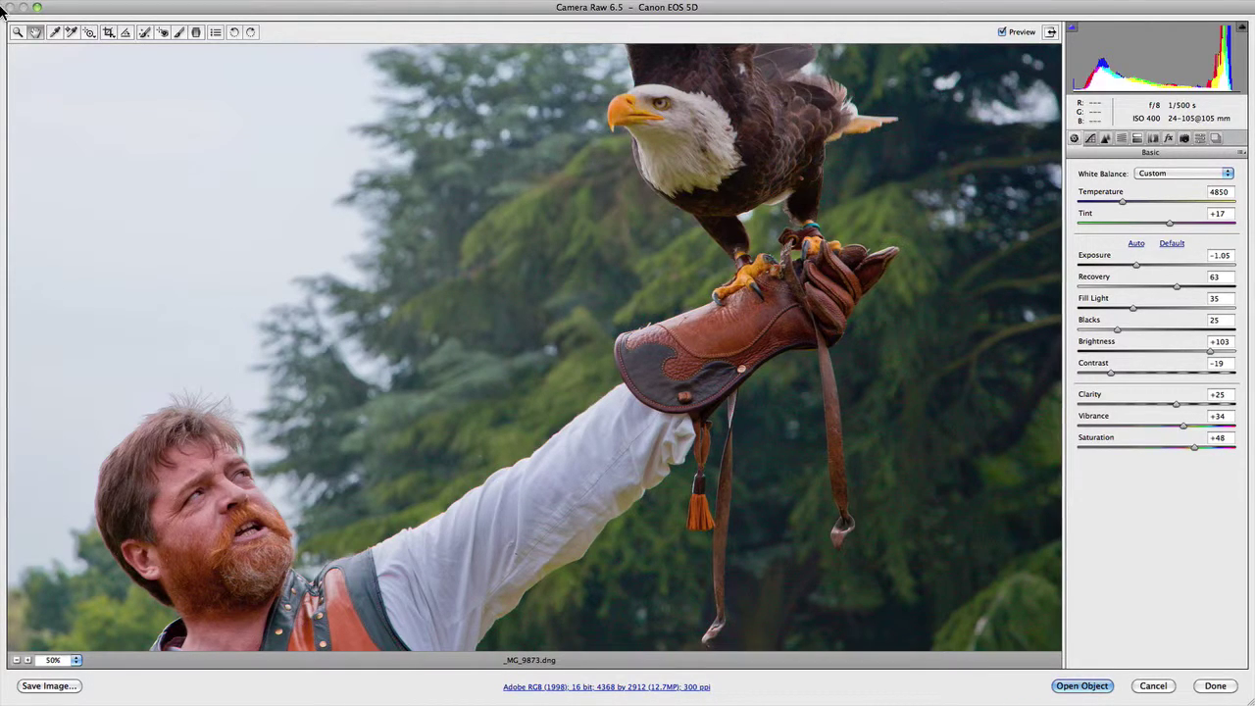
Switch back to the Zoom tool, shift the visible area of the photo temporarily, and fit the whole image in view.
{"action": "left_click", "coordinate": [19, 34]}
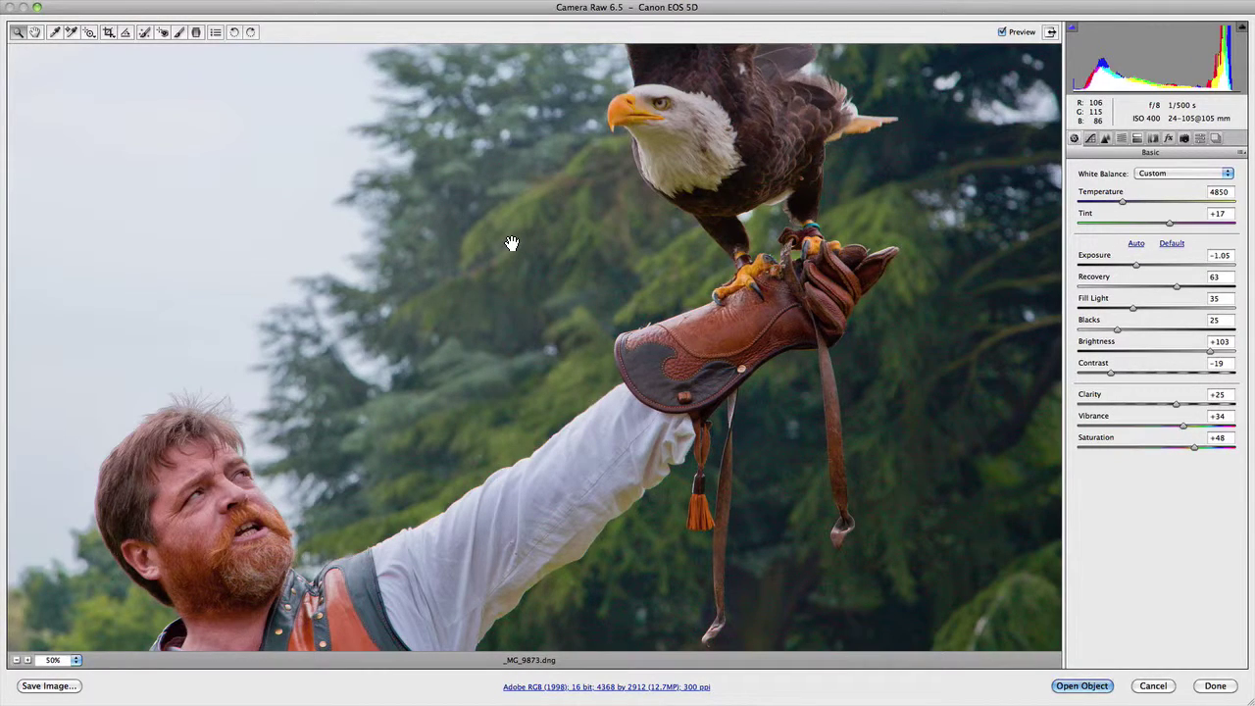
{"action": "left_click_drag", "start_coordinate": [521, 271], "coordinate": [550, 285]}
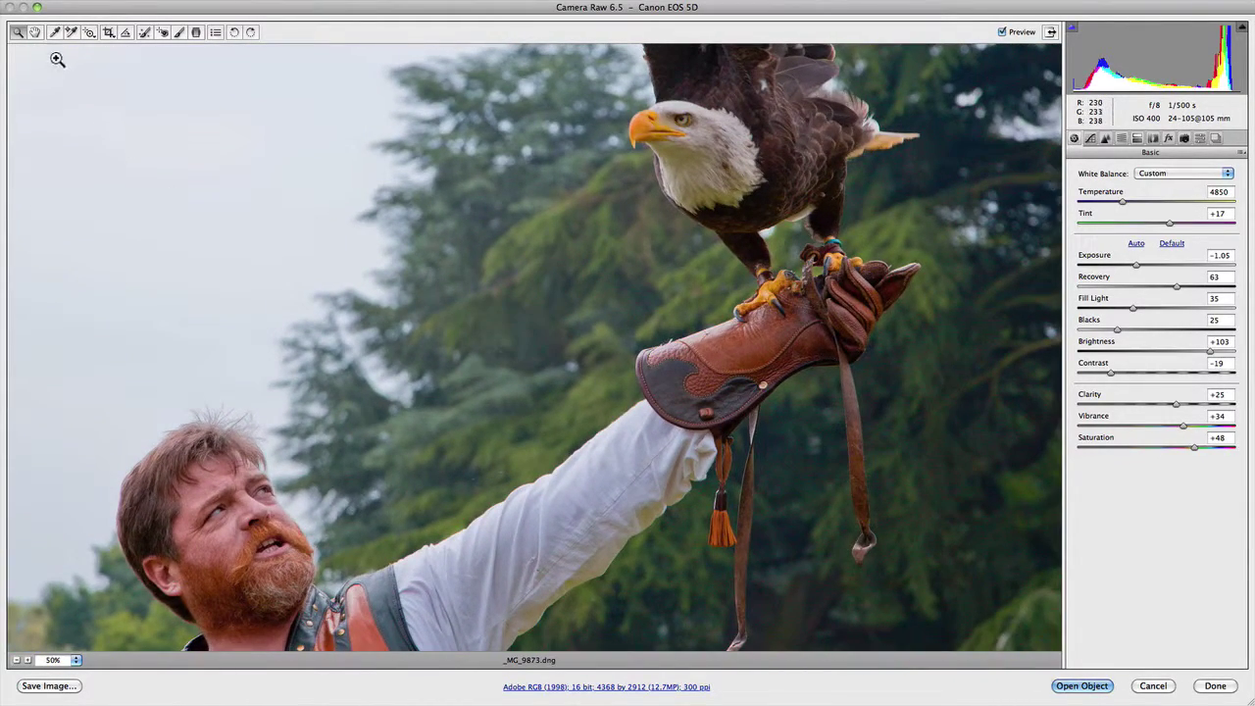
{"action": "right_click", "coordinate": [451, 238]}
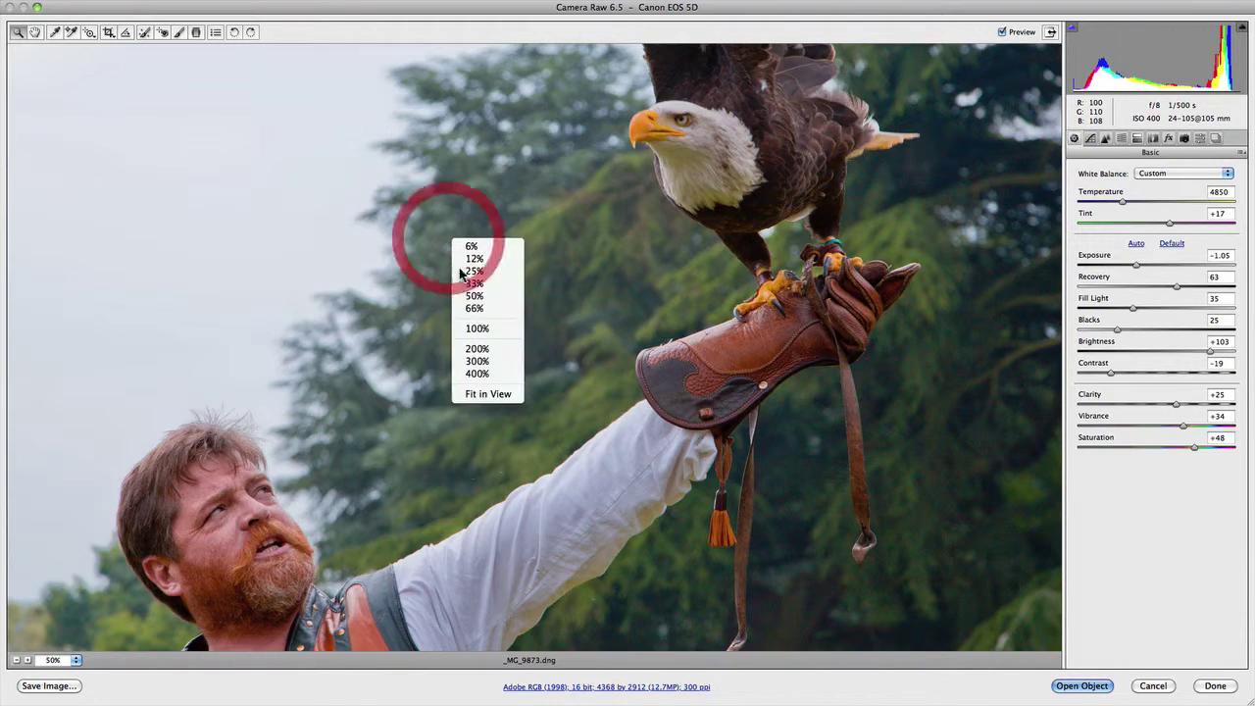
{"action": "left_click", "coordinate": [481, 396]}
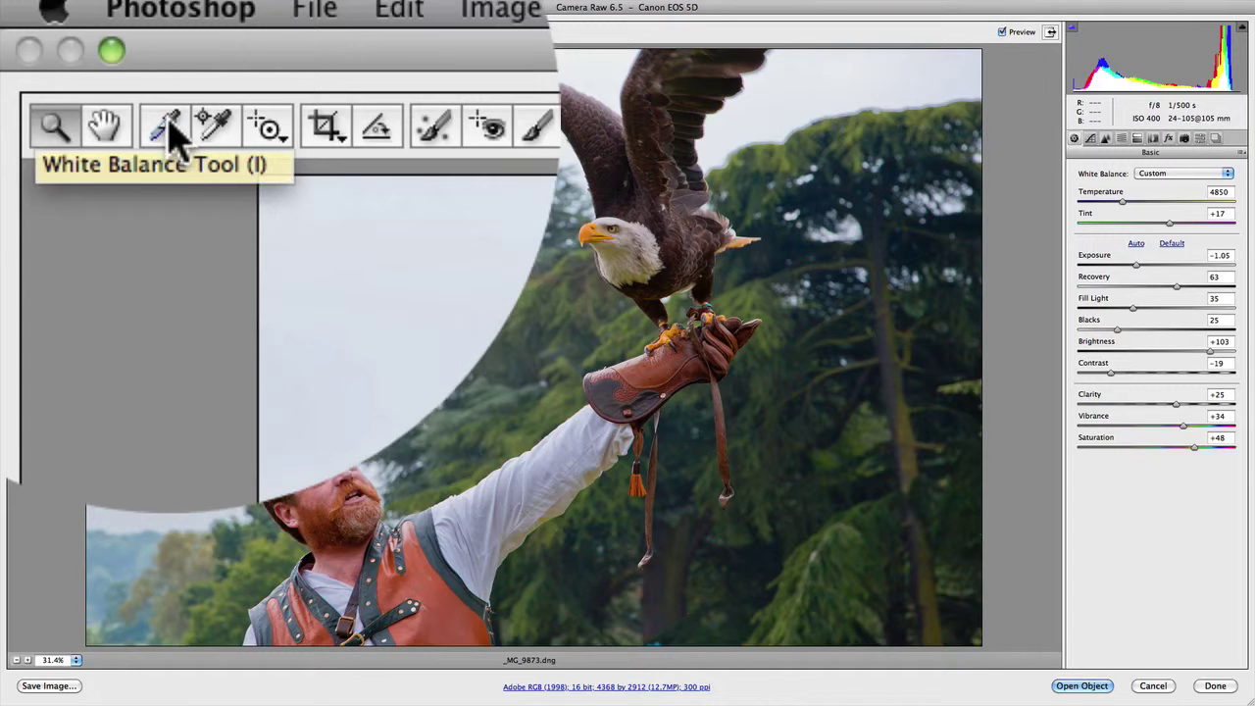
Try neutralising the white balance by sampling the sky and several spots on the man's white sleeve.
{"action": "left_click", "coordinate": [55, 31]}
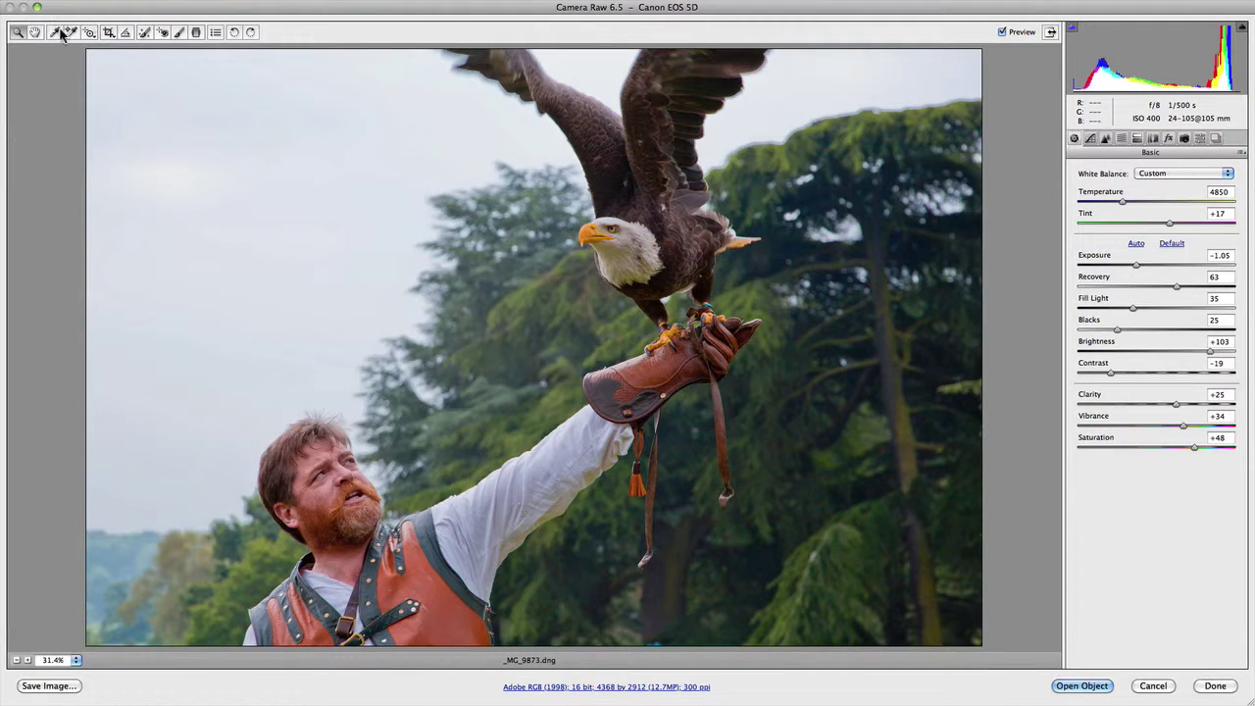
{"action": "left_click", "coordinate": [304, 361]}
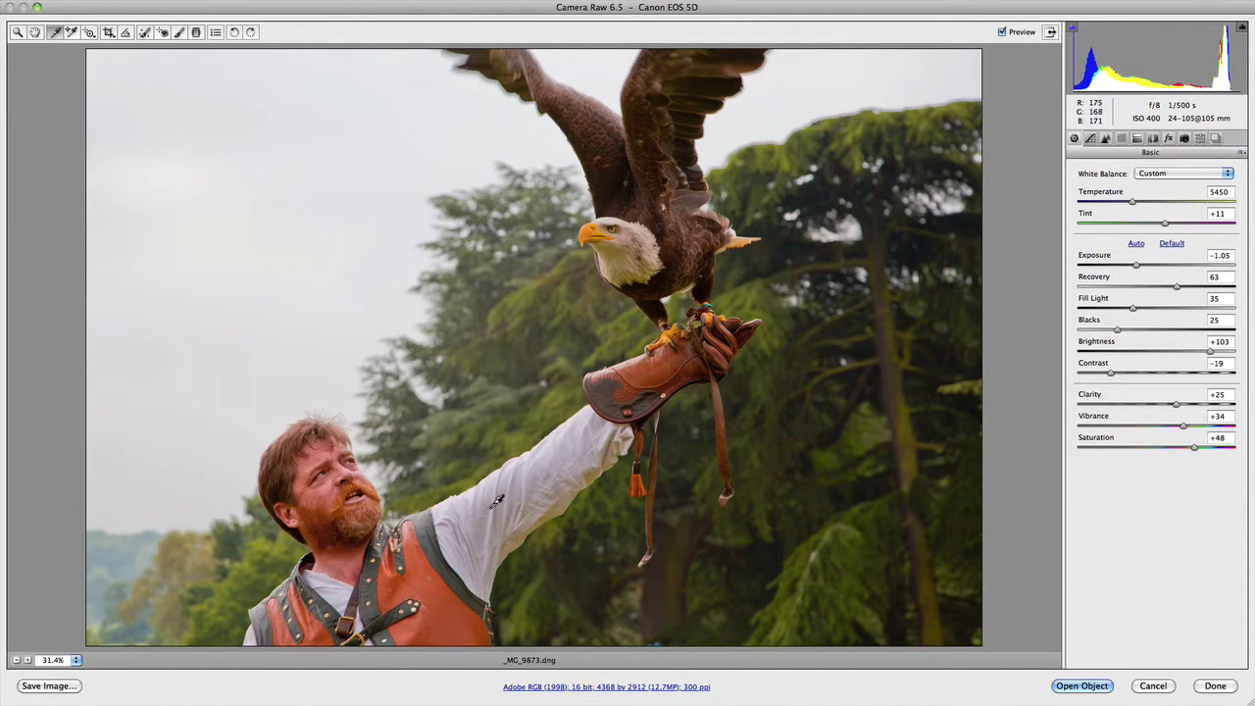
{"action": "left_click", "coordinate": [495, 486]}
{"action": "left_click", "coordinate": [491, 483]}
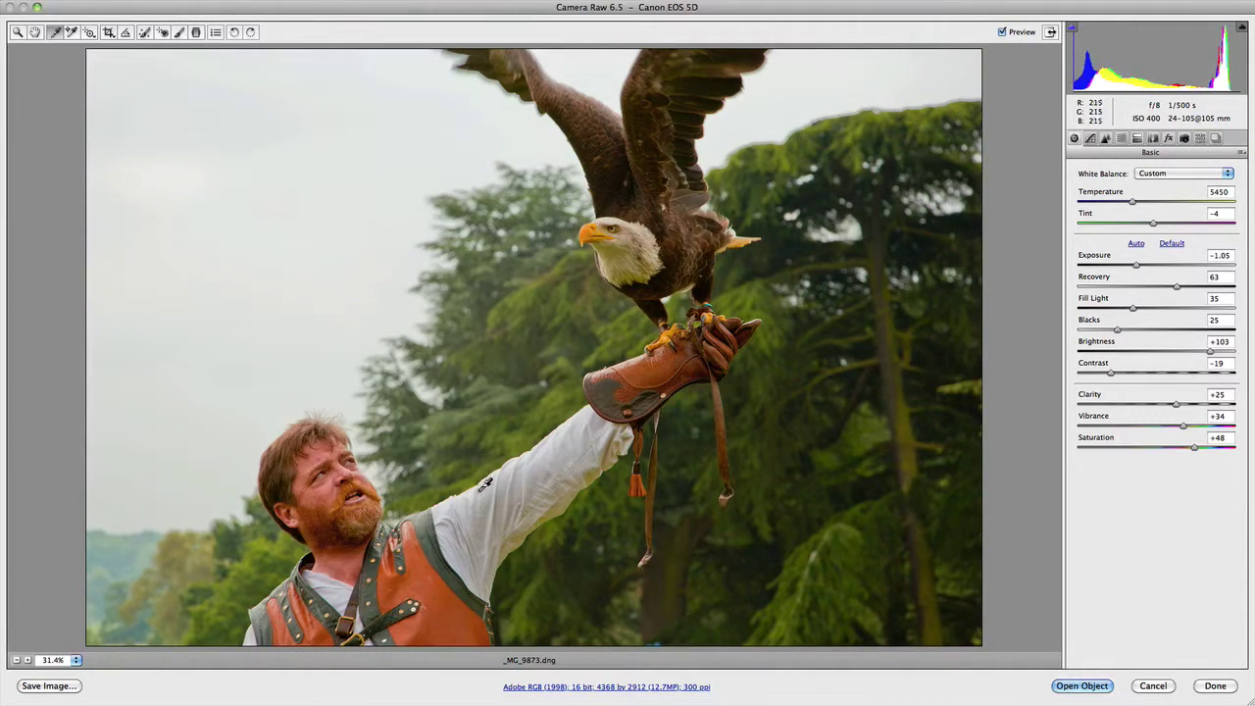
{"action": "left_click", "coordinate": [511, 468]}
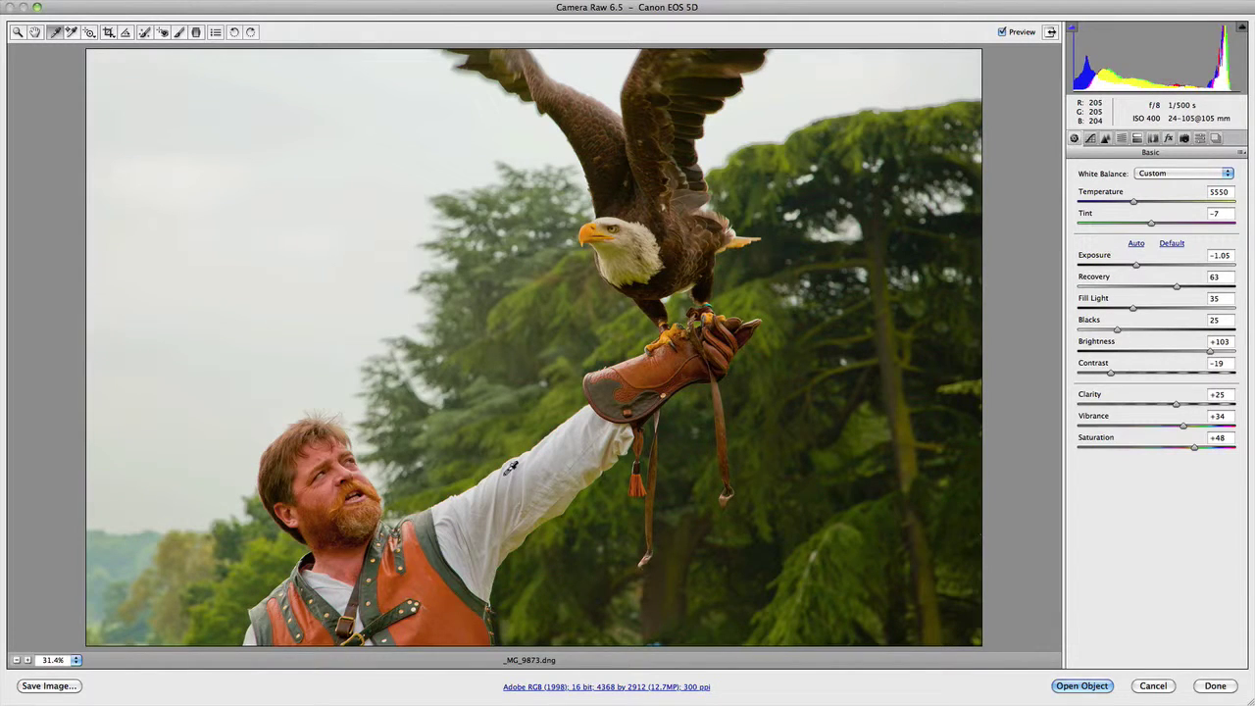
{"action": "left_click", "coordinate": [498, 473]}
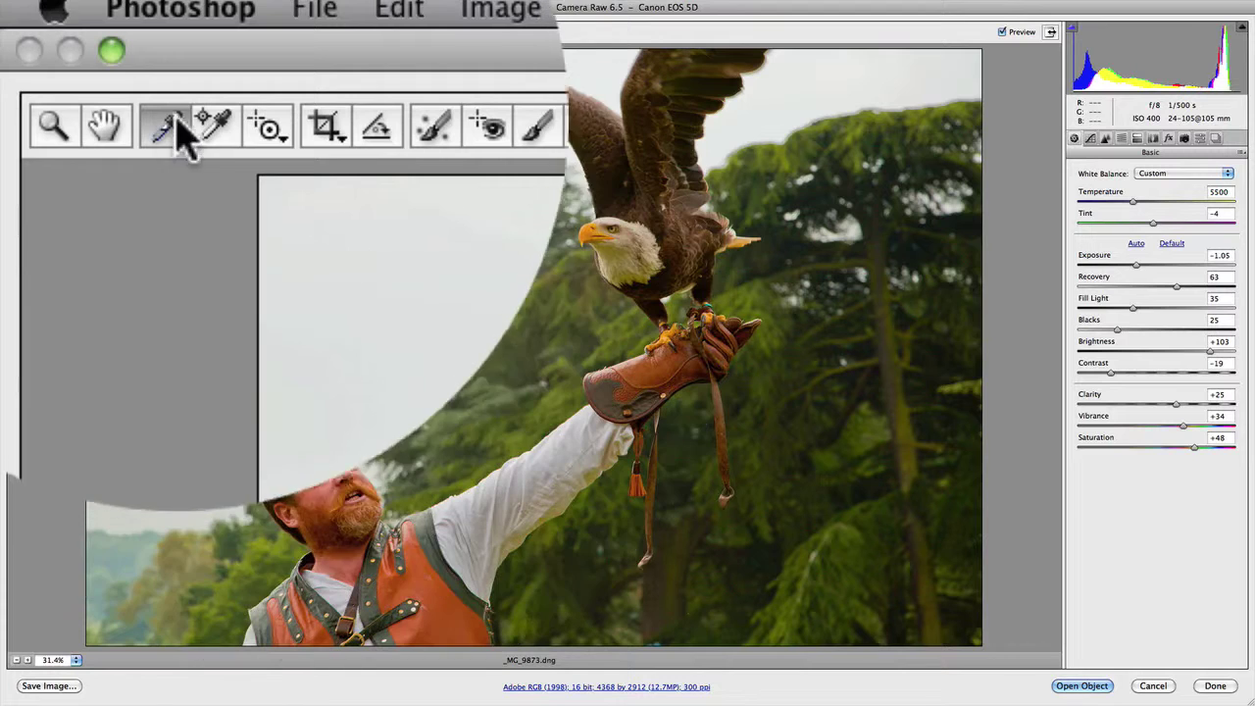
Place two color samplers in the sky area and clear both of them.
{"action": "left_click", "coordinate": [72, 32]}
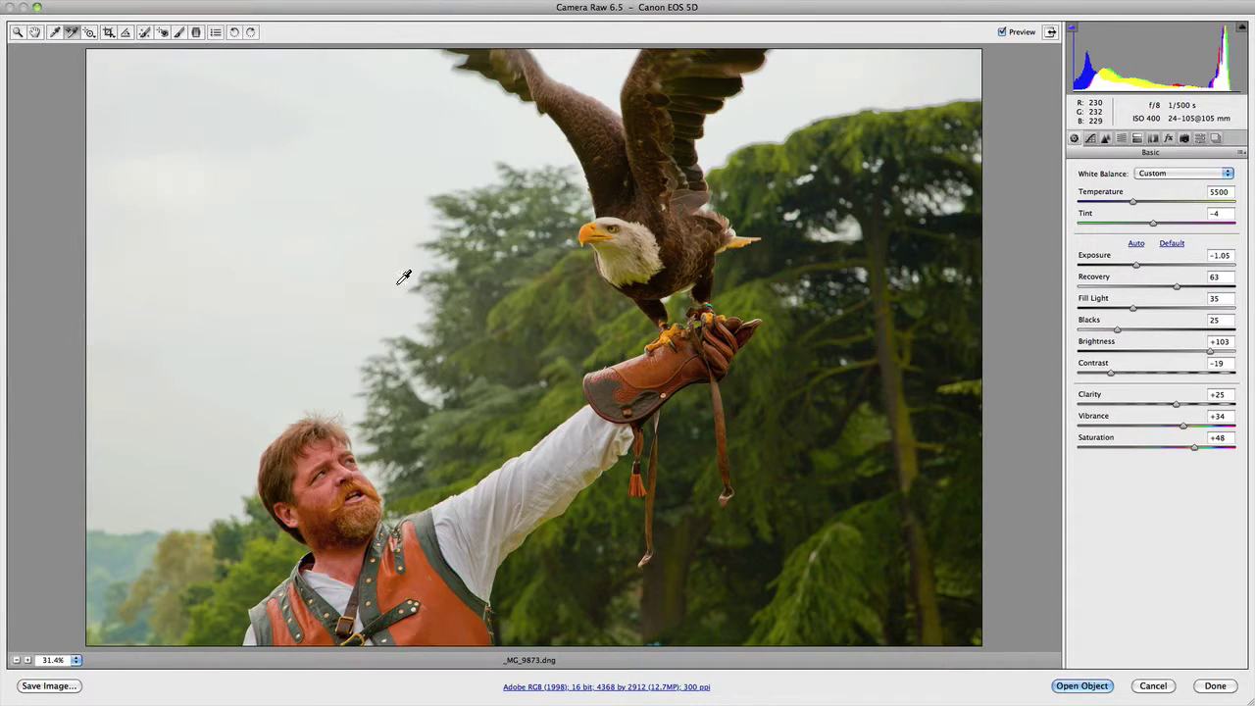
{"action": "left_click", "coordinate": [346, 350]}
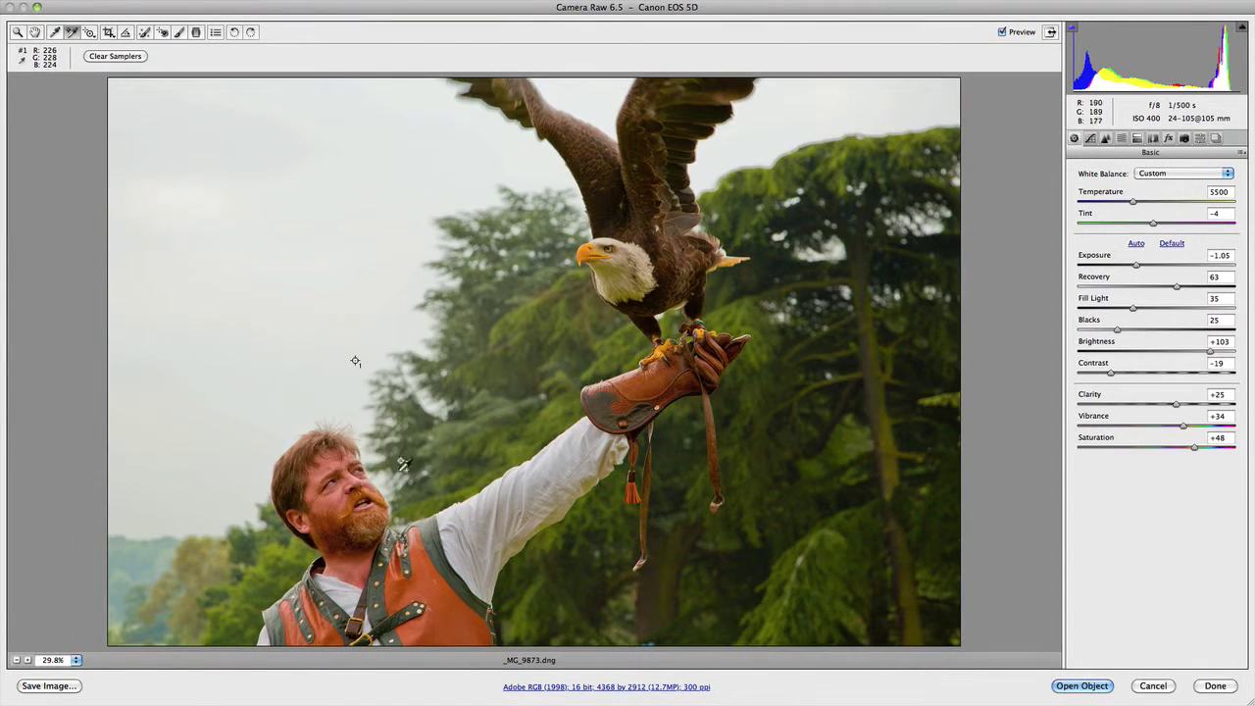
{"action": "left_click", "coordinate": [393, 333]}
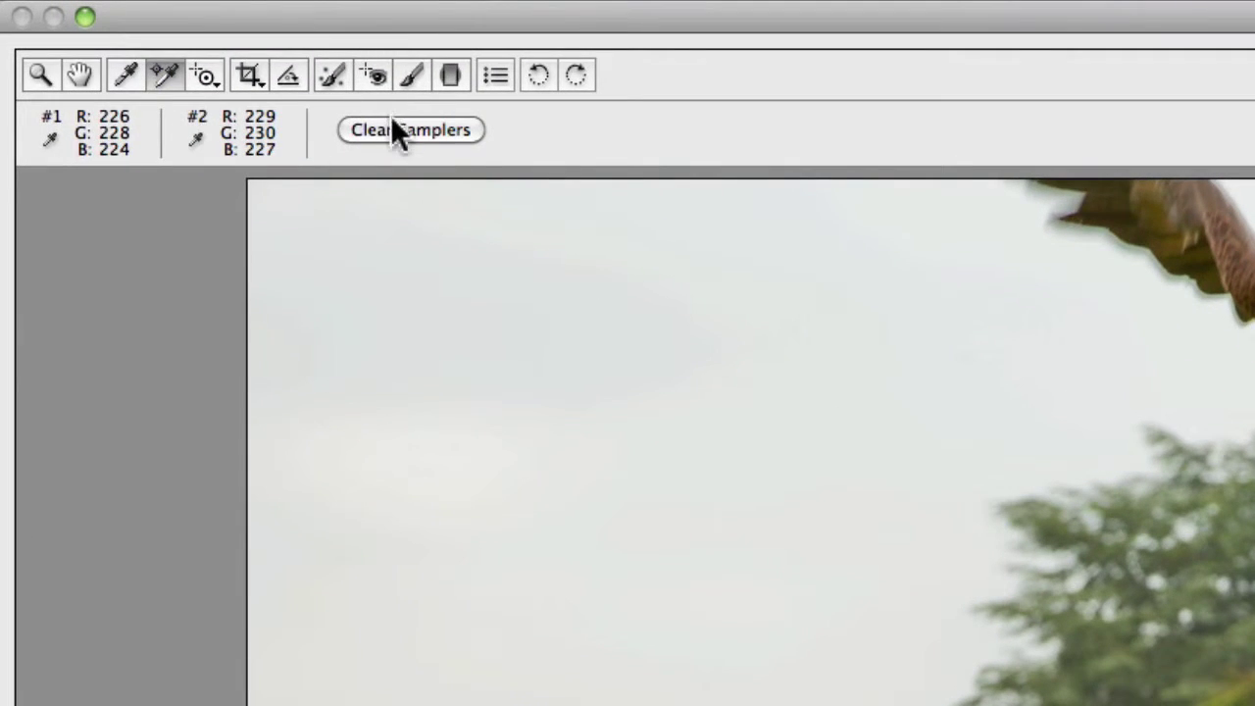
{"action": "left_click", "coordinate": [392, 122]}
Try shifting the trees' hue with the Targeted Adjustment tool to Yellows +20 and Greens +18, and reset all adjustments.
{"action": "left_click", "coordinate": [207, 71]}
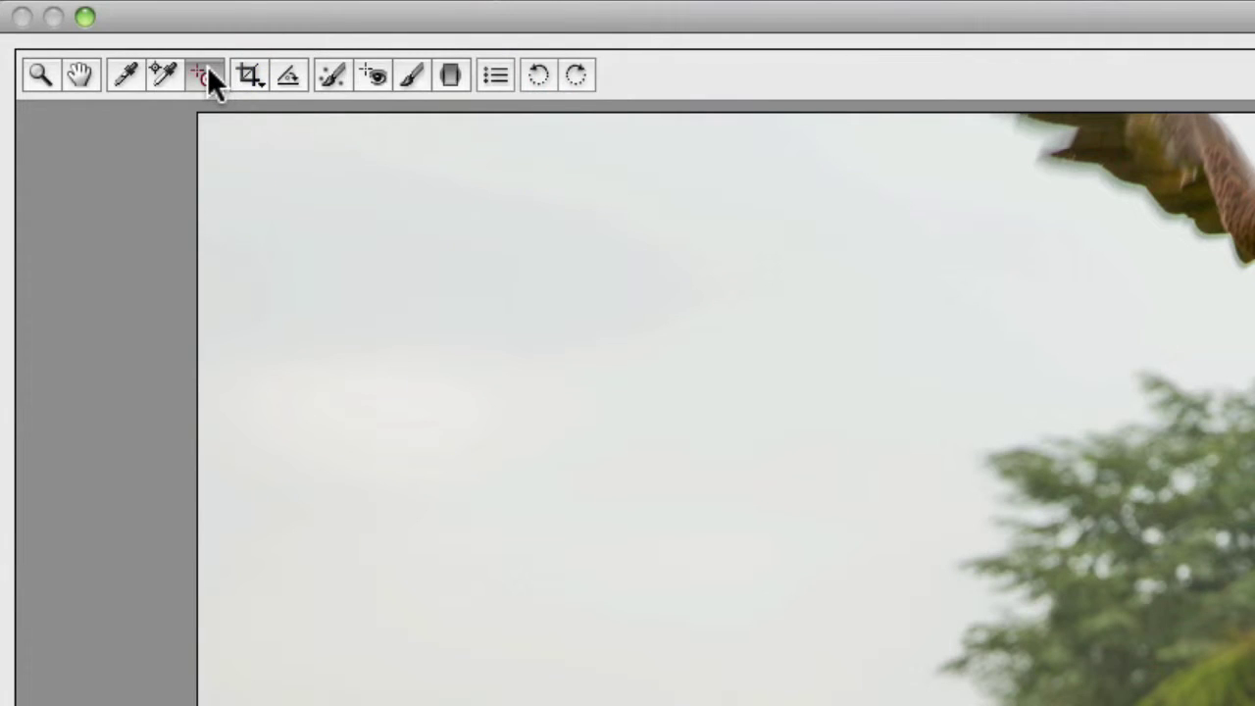
{"action": "left_click", "coordinate": [207, 75]}
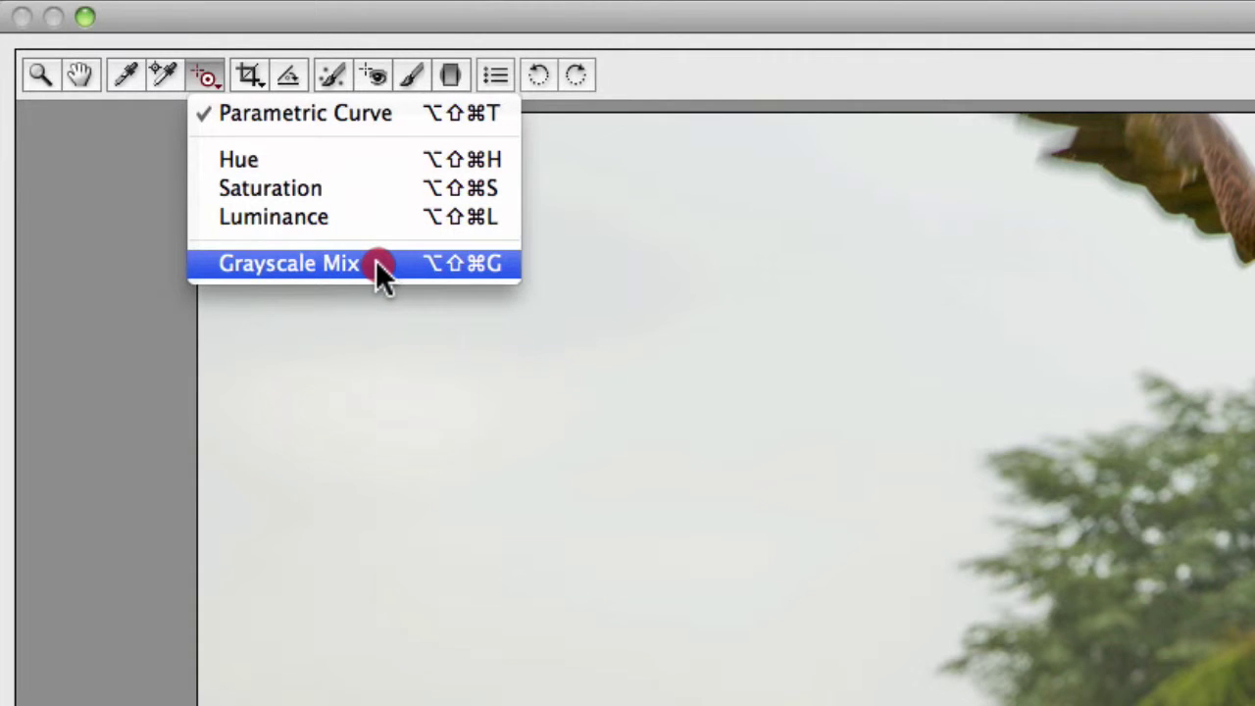
{"action": "left_click", "coordinate": [365, 159]}
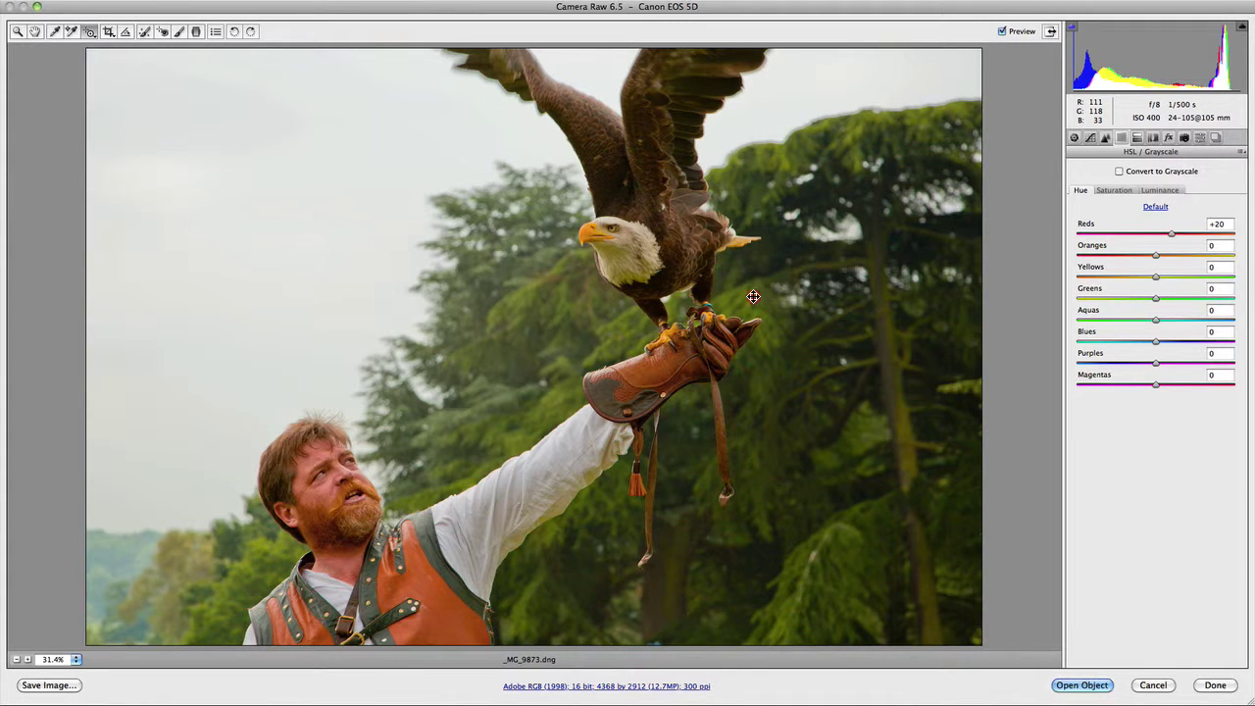
{"action": "left_click_drag", "start_coordinate": [742, 300], "coordinate": [773, 297]}
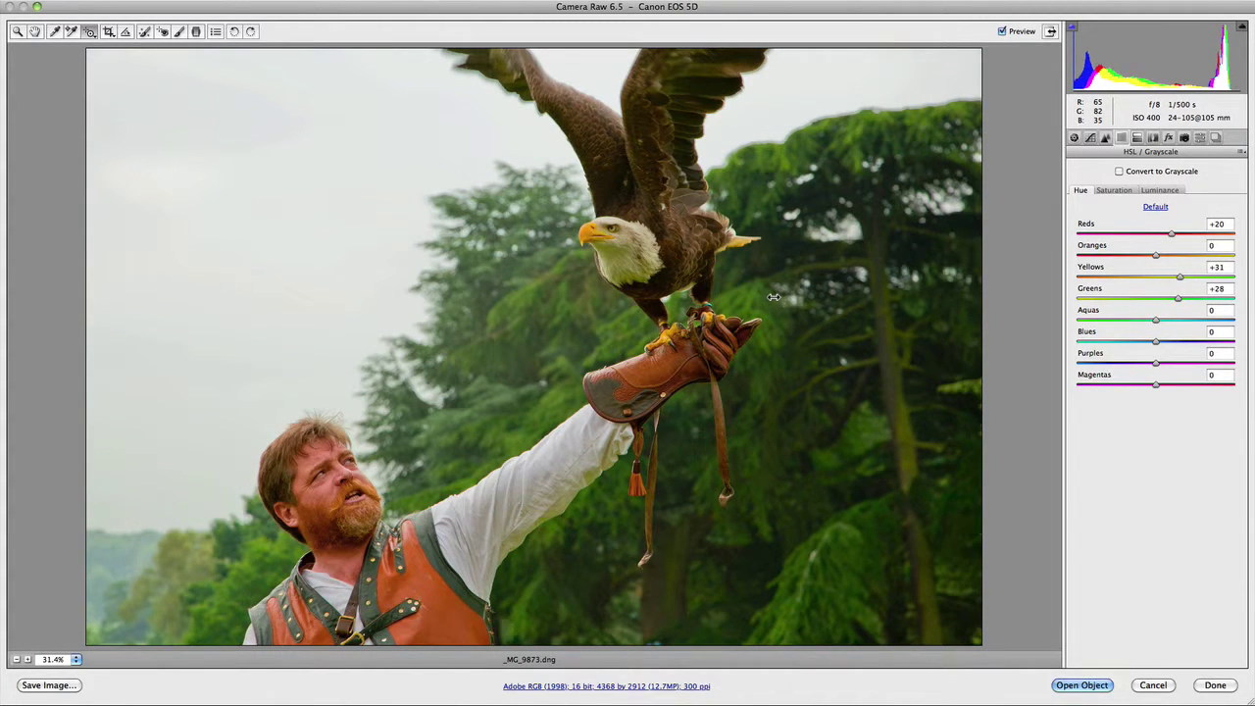
{"action": "left_click_drag", "start_coordinate": [774, 302], "coordinate": [776, 306]}
{"action": "left_click_drag", "start_coordinate": [757, 295], "coordinate": [752, 296]}
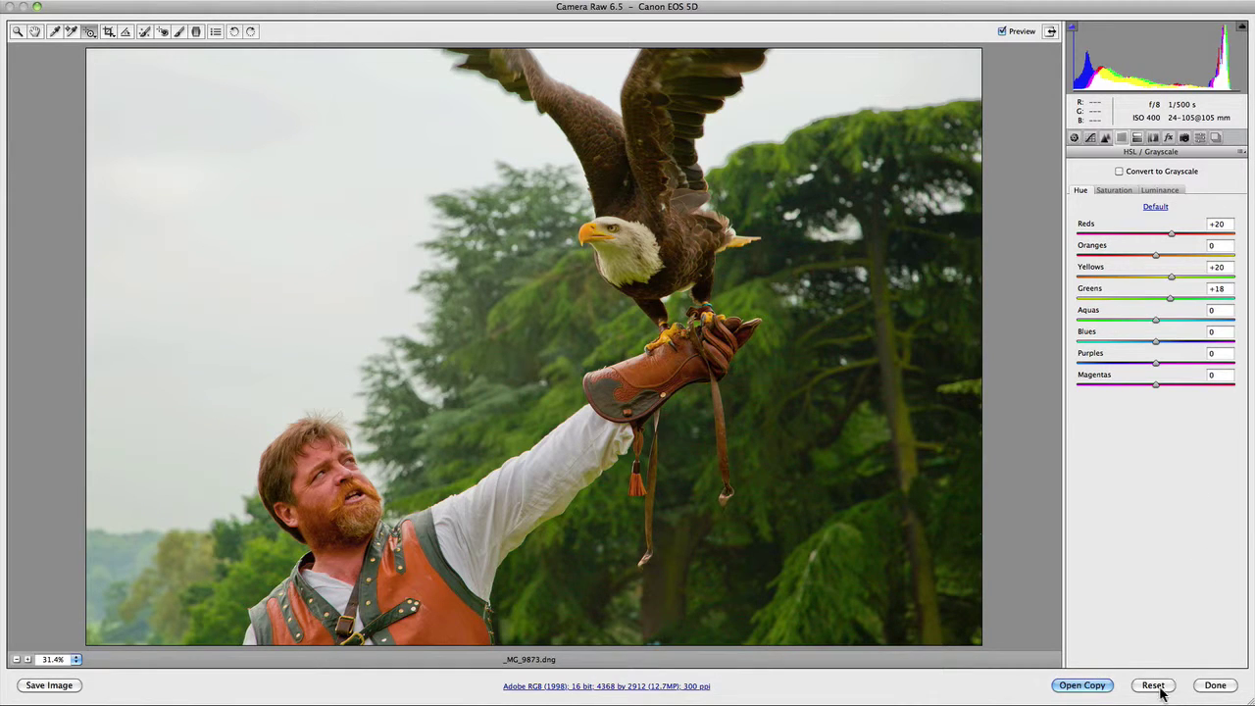
{"action": "left_click", "coordinate": [1158, 687], "text": "alt"}
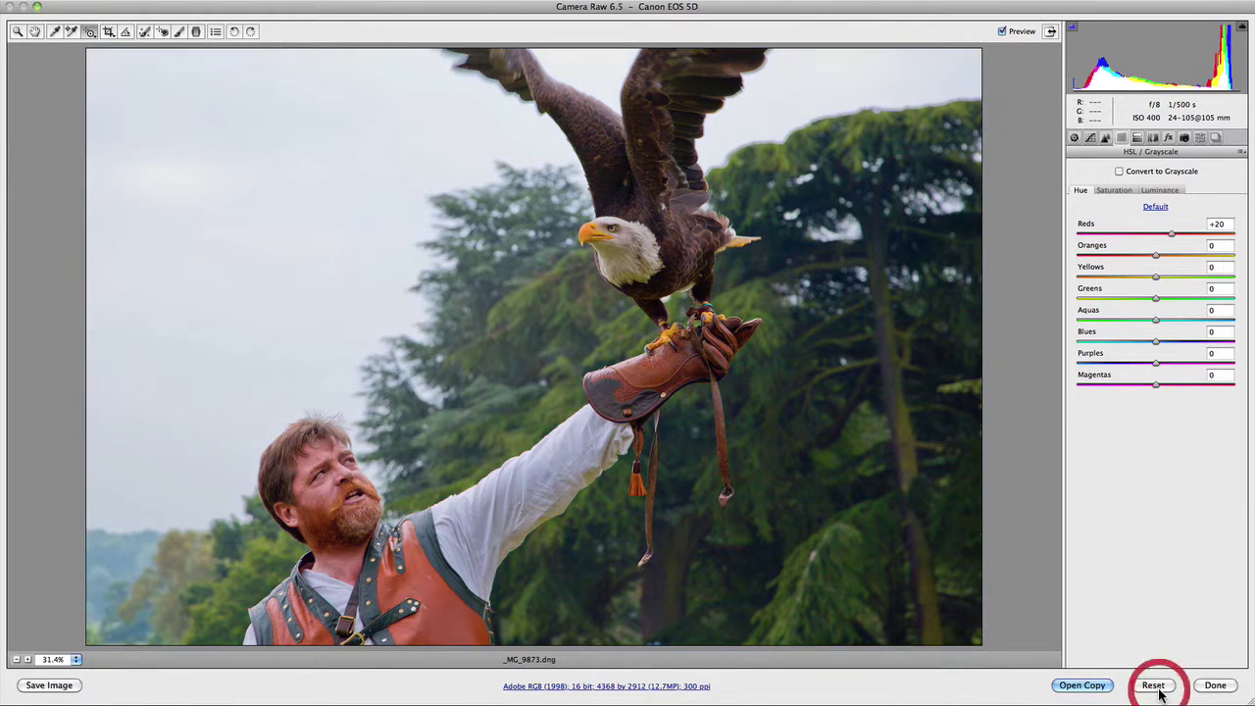
Try a crop of about 3003 by 1649 pixels around the man's head and the eagle, rotate it and discard it.
{"action": "left_click", "coordinate": [109, 33]}
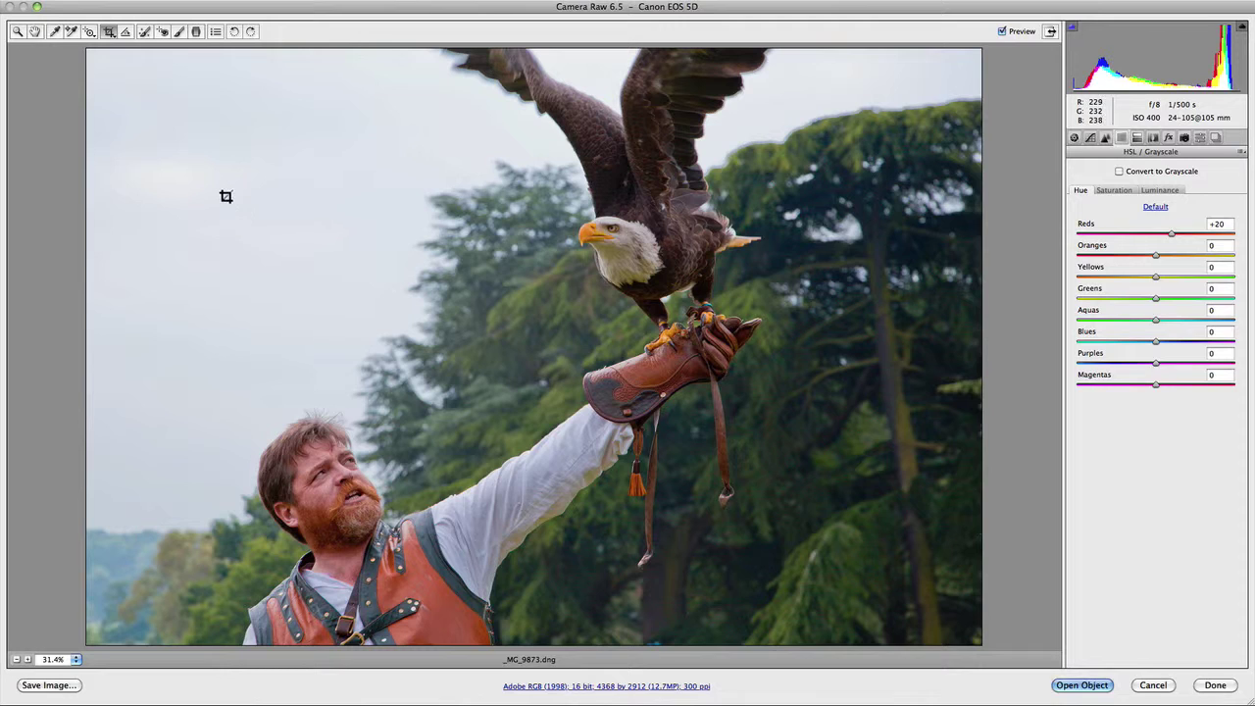
{"action": "left_click_drag", "start_coordinate": [226, 197], "coordinate": [839, 534]}
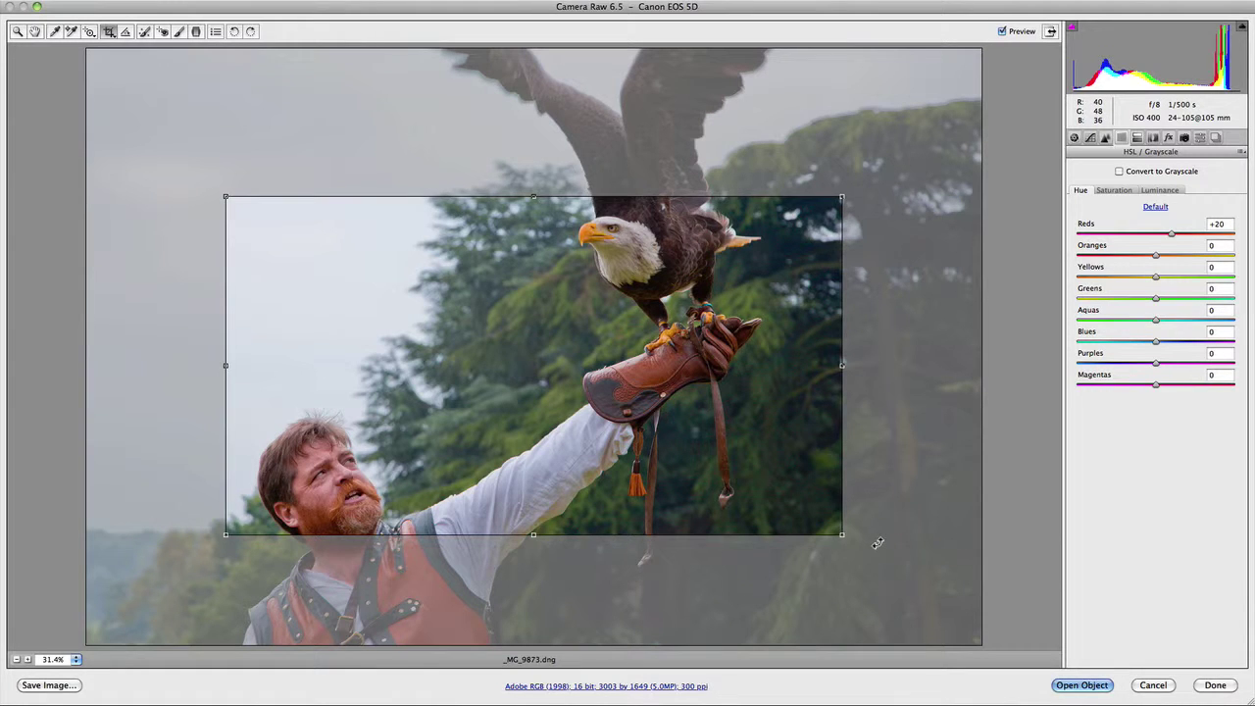
{"action": "left_click_drag", "start_coordinate": [880, 545], "coordinate": [947, 520]}
{"action": "key", "text": "Return"}
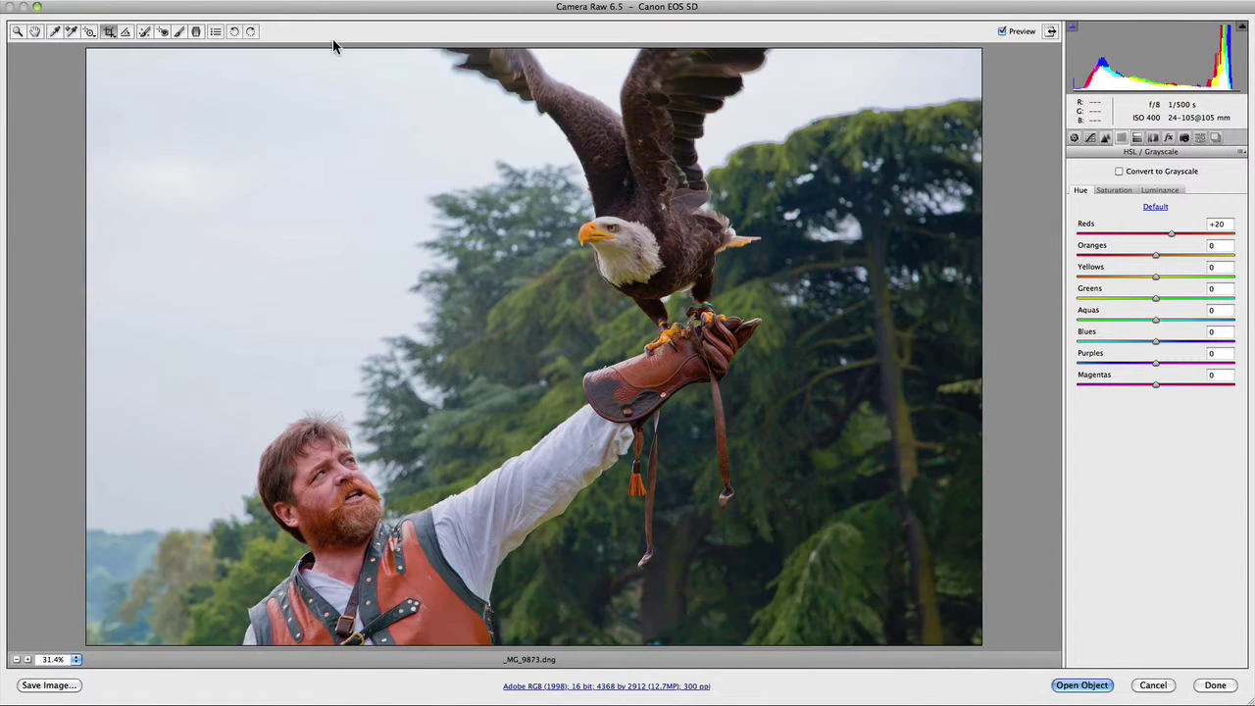
Review the Crop tool's ratio presets and the unit choices for a custom crop, and cancel.
{"action": "left_click", "coordinate": [110, 33]}
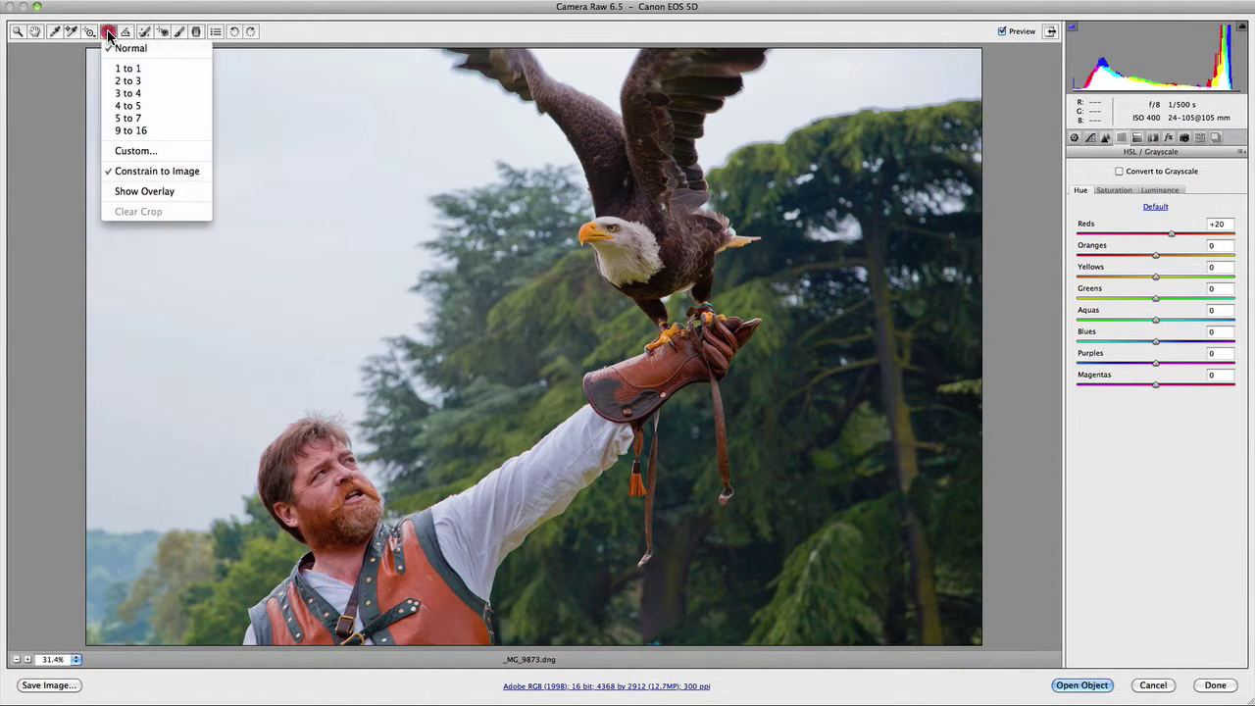
{"action": "left_click_drag", "start_coordinate": [109, 33], "coordinate": [145, 154]}
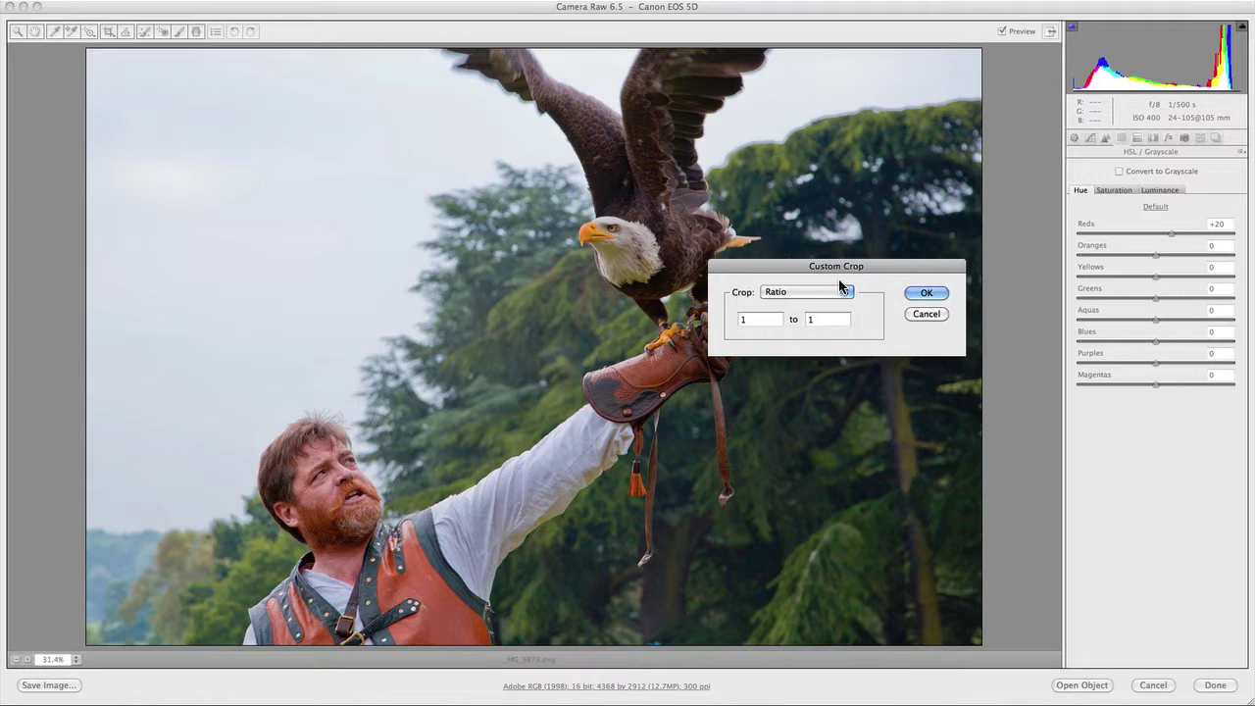
{"action": "left_click", "coordinate": [842, 294]}
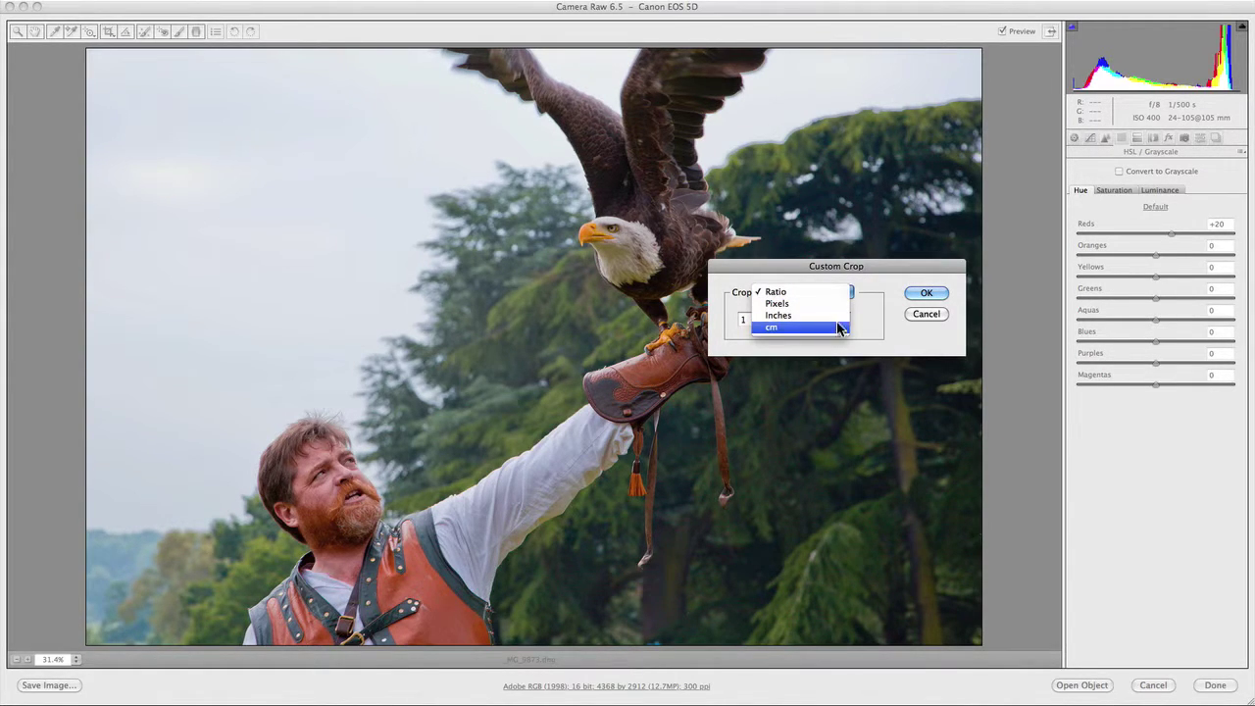
{"action": "left_click", "coordinate": [930, 314]}
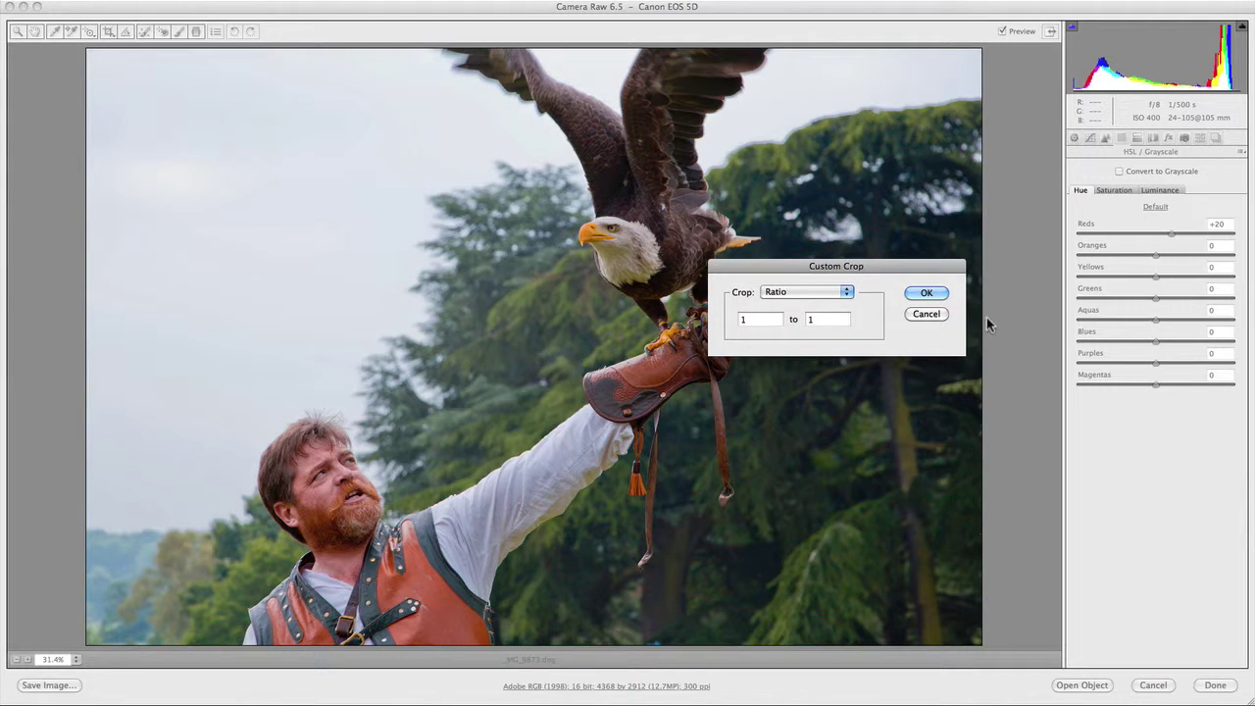
{"action": "left_click", "coordinate": [926, 314]}
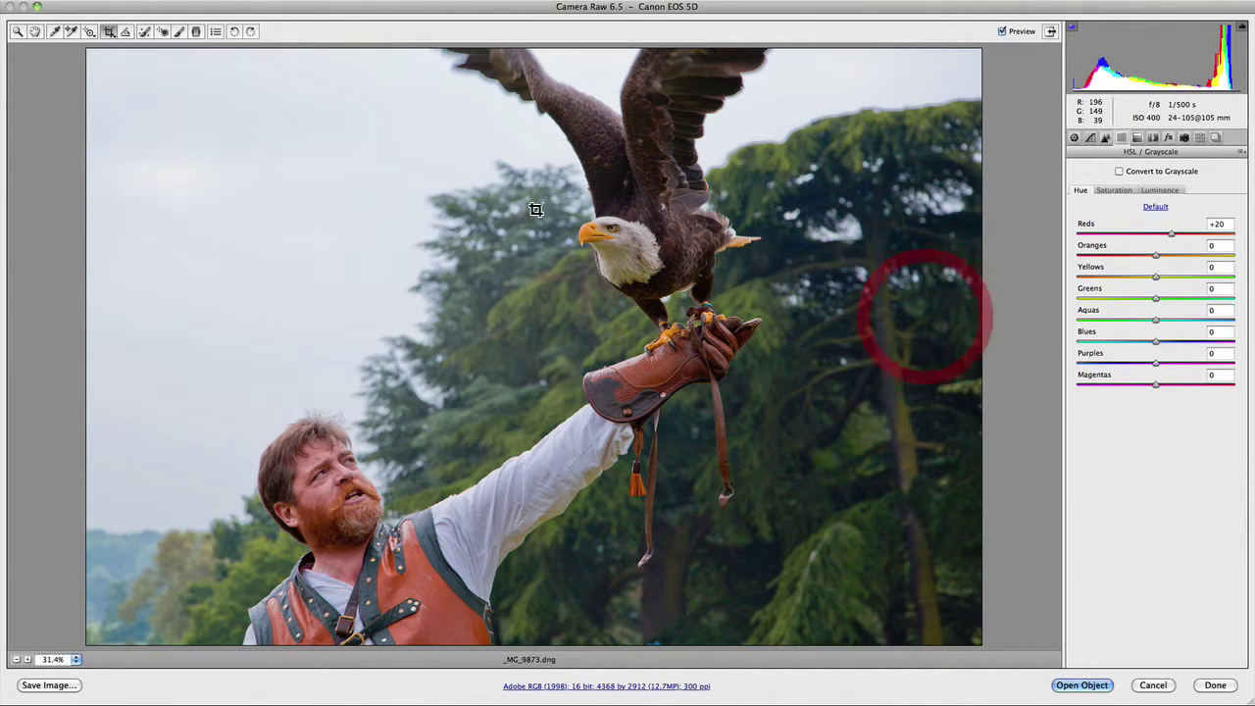
Try straightening the photo along a nearly horizontal line from the sky to the trees, and cancel the resulting crop.
{"action": "left_click", "coordinate": [125, 32]}
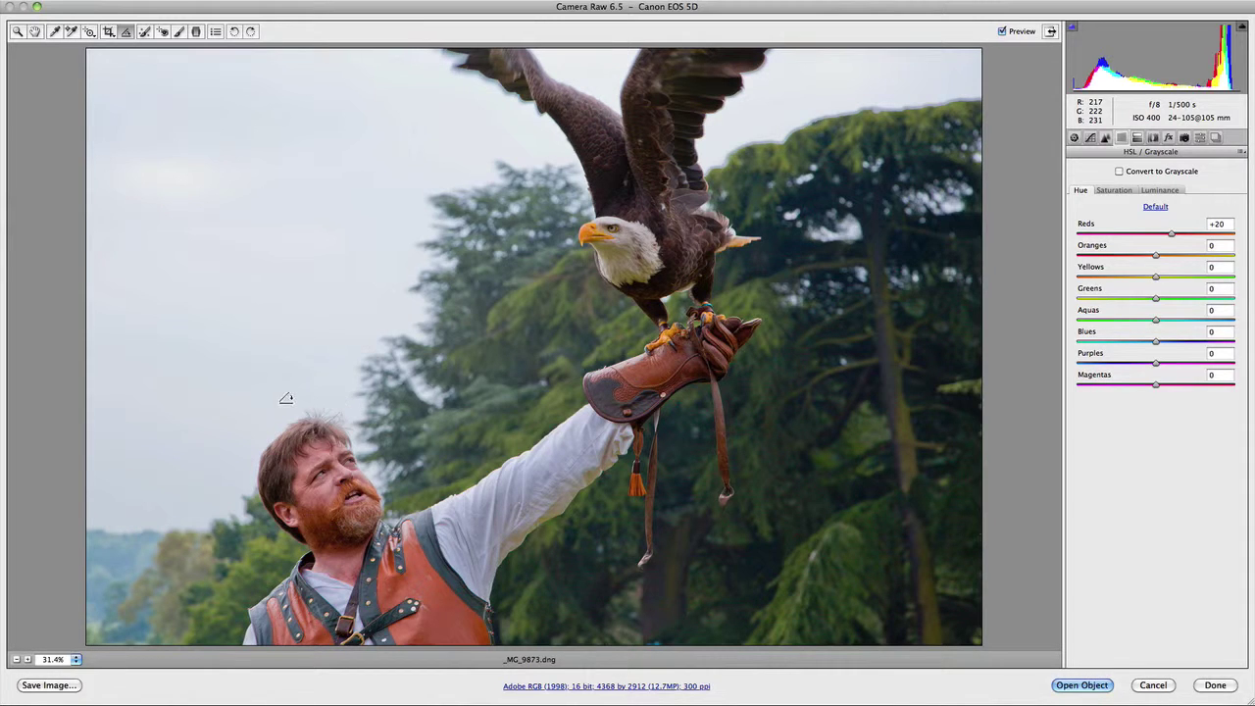
{"action": "left_click_drag", "start_coordinate": [182, 405], "coordinate": [882, 409]}
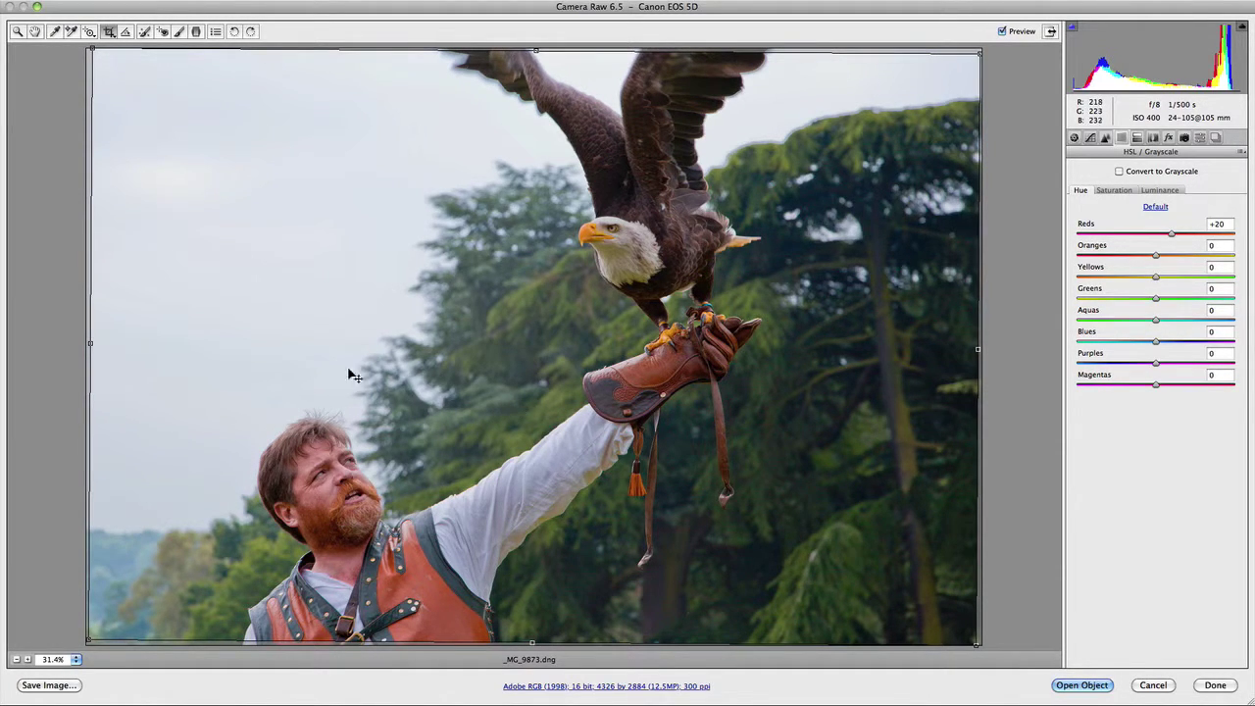
{"action": "key", "text": "Escape"}
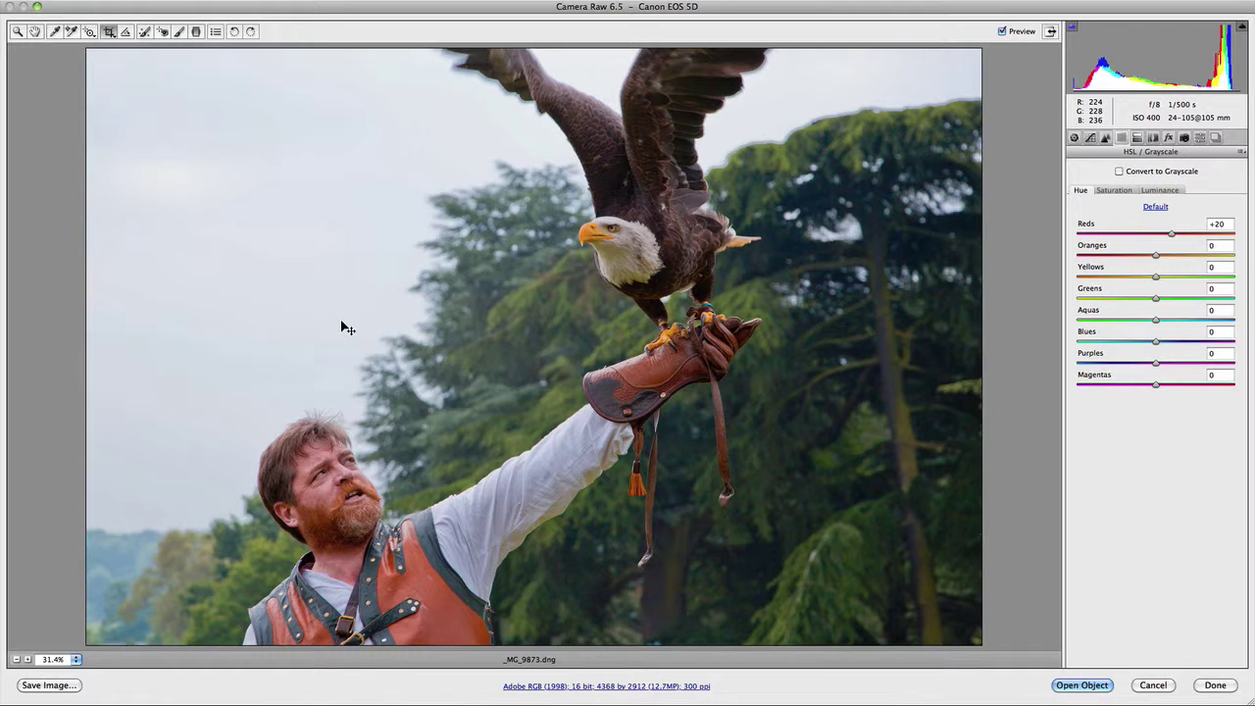
Try straightening the photo along a sloping line from the trees' middle down past the glove, and cancel the resulting crop.
{"action": "left_click", "coordinate": [125, 32]}
{"action": "left_click_drag", "start_coordinate": [548, 325], "coordinate": [787, 439]}
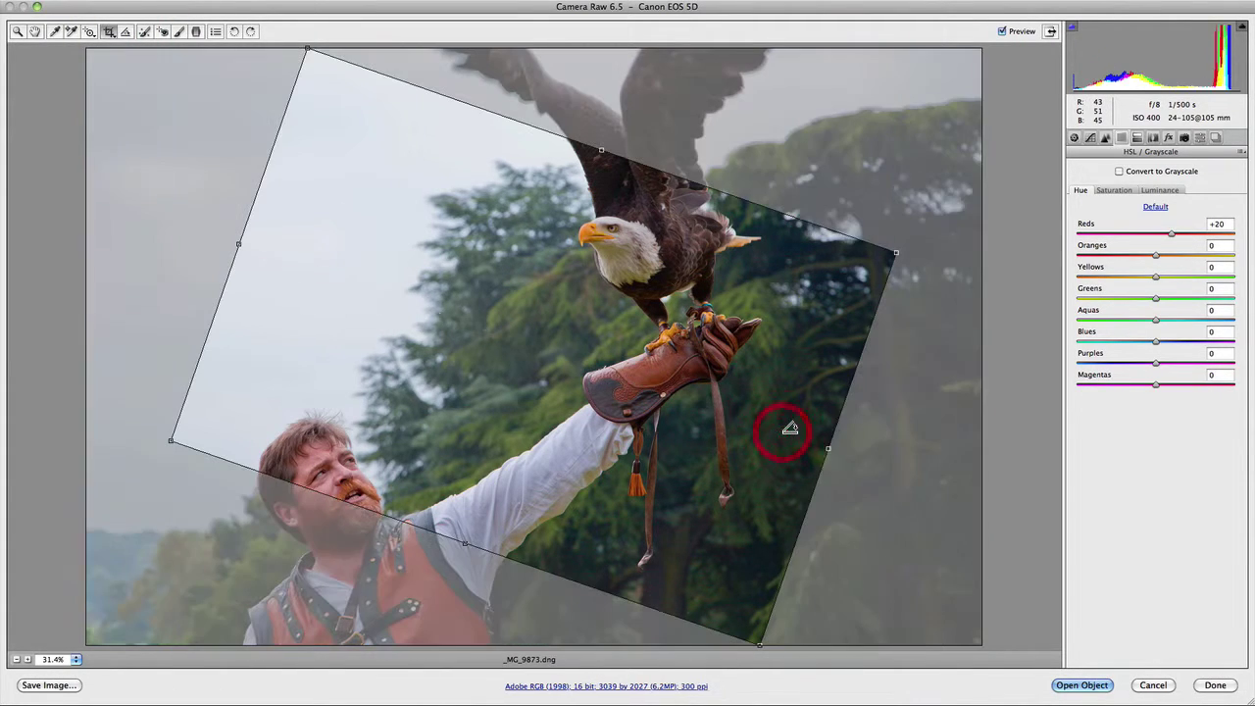
{"action": "key", "text": "Escape"}
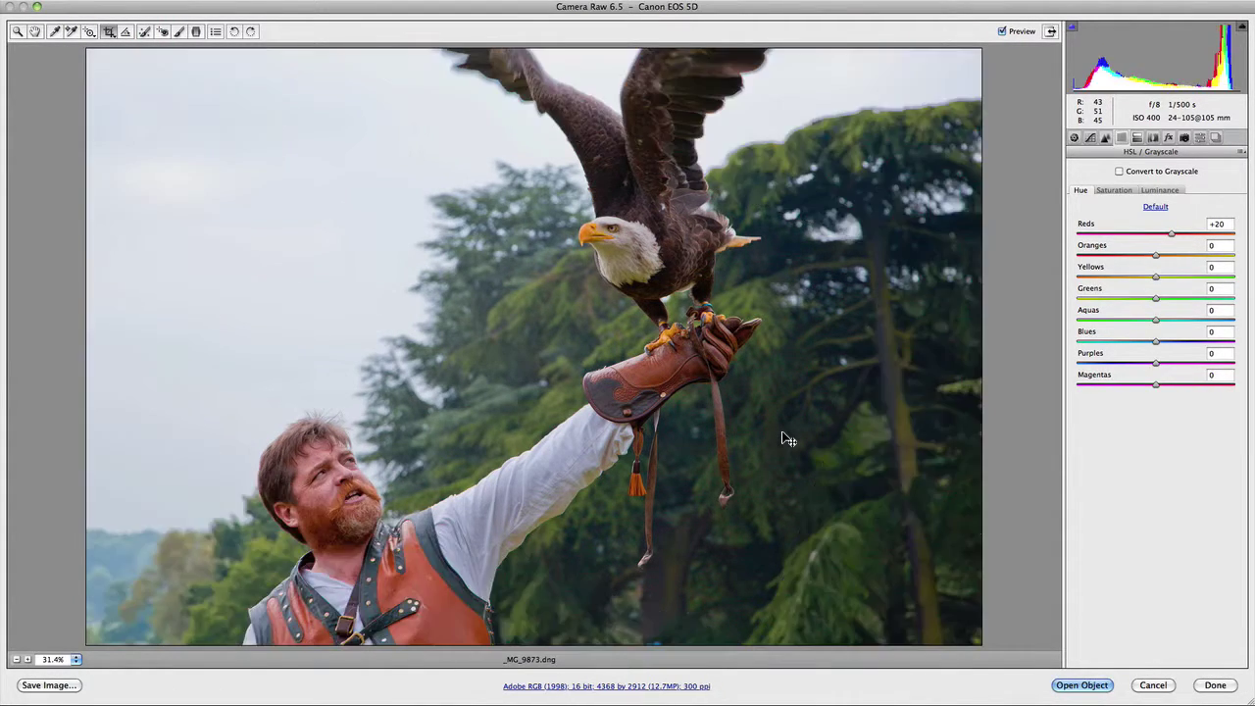
Raise Contrast to +86 and lower Exposure to -3.80 to bring out dust spots in the sky beside the eagle.
{"action": "left_click", "coordinate": [146, 31]}
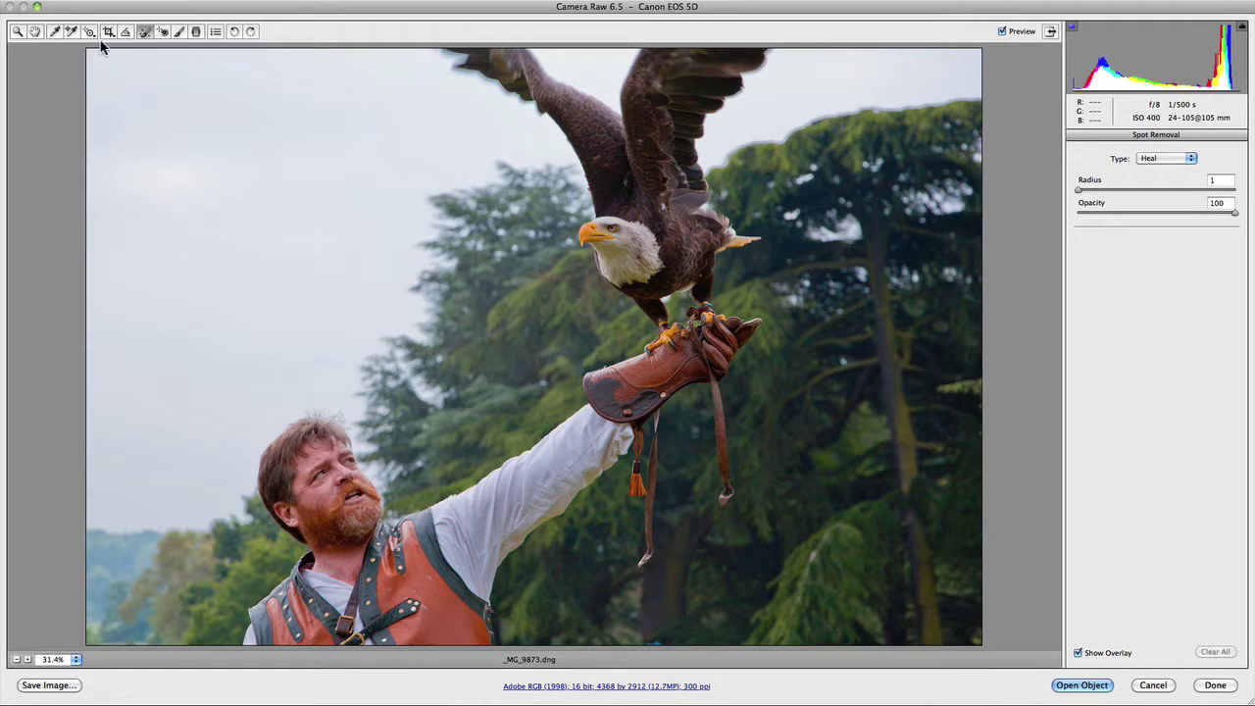
{"action": "left_click", "coordinate": [16, 32]}
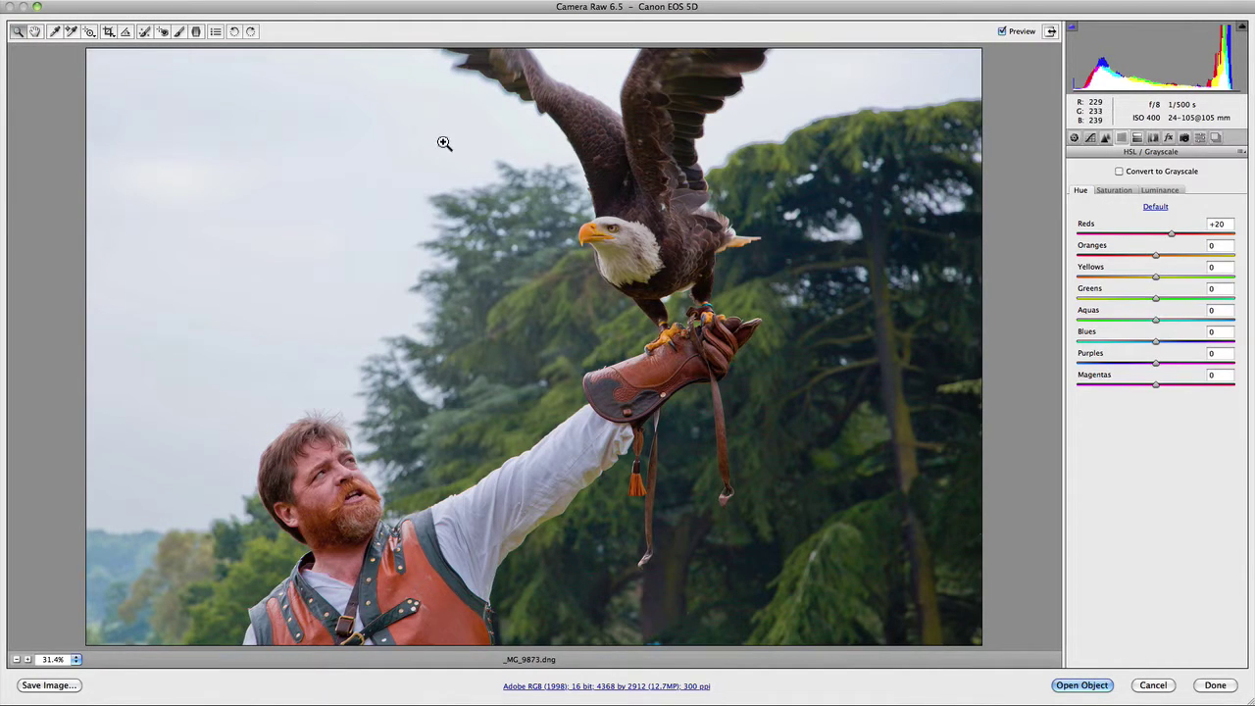
{"action": "left_click", "coordinate": [435, 127]}
{"action": "left_click", "coordinate": [415, 131]}
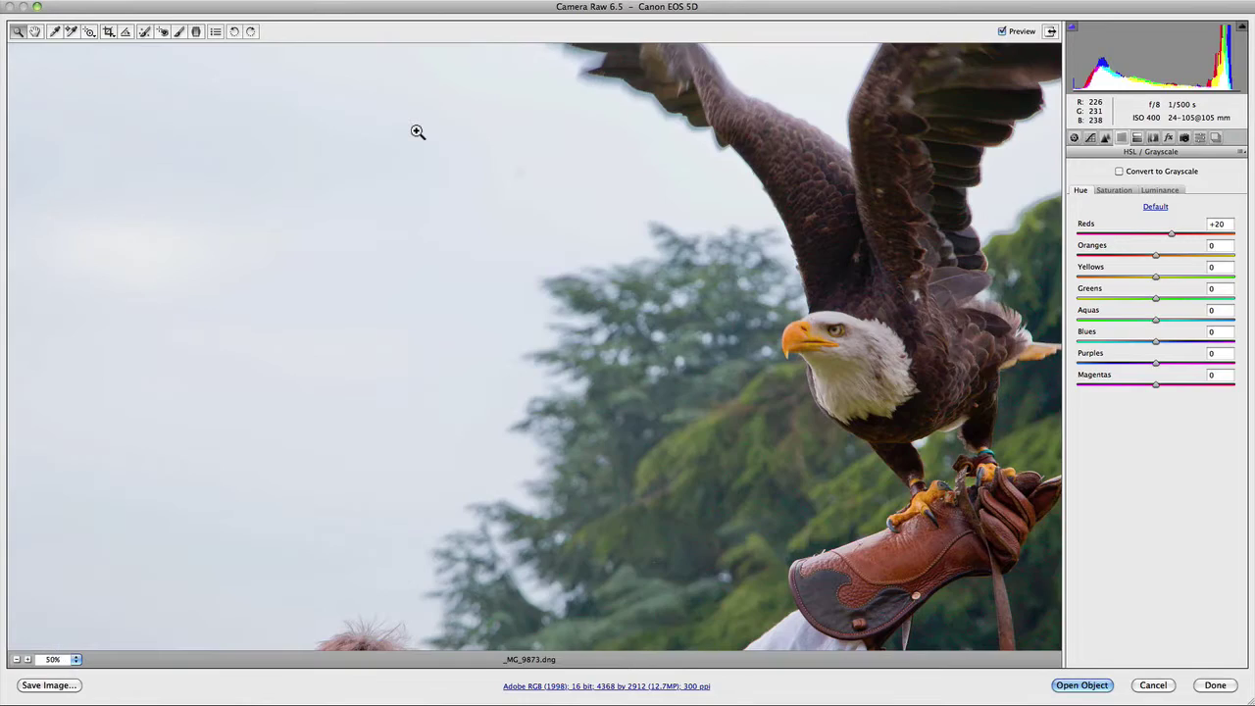
{"action": "left_click", "coordinate": [543, 165]}
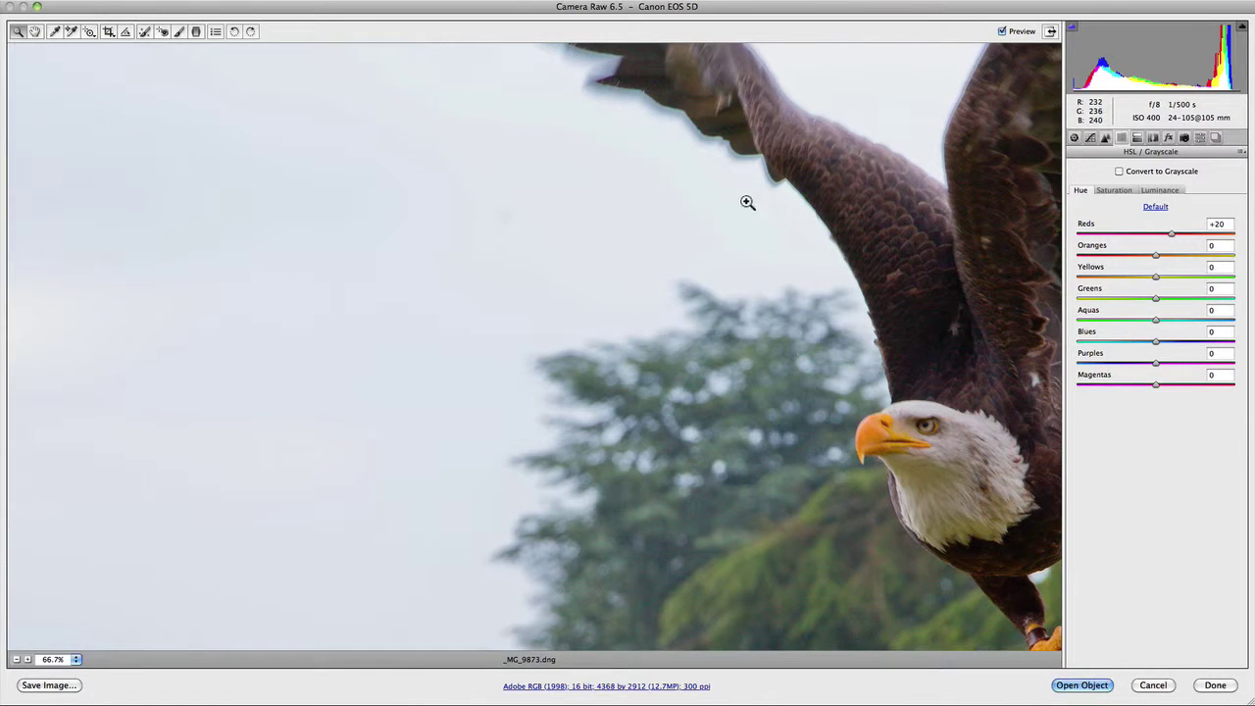
{"action": "left_click", "coordinate": [1074, 137]}
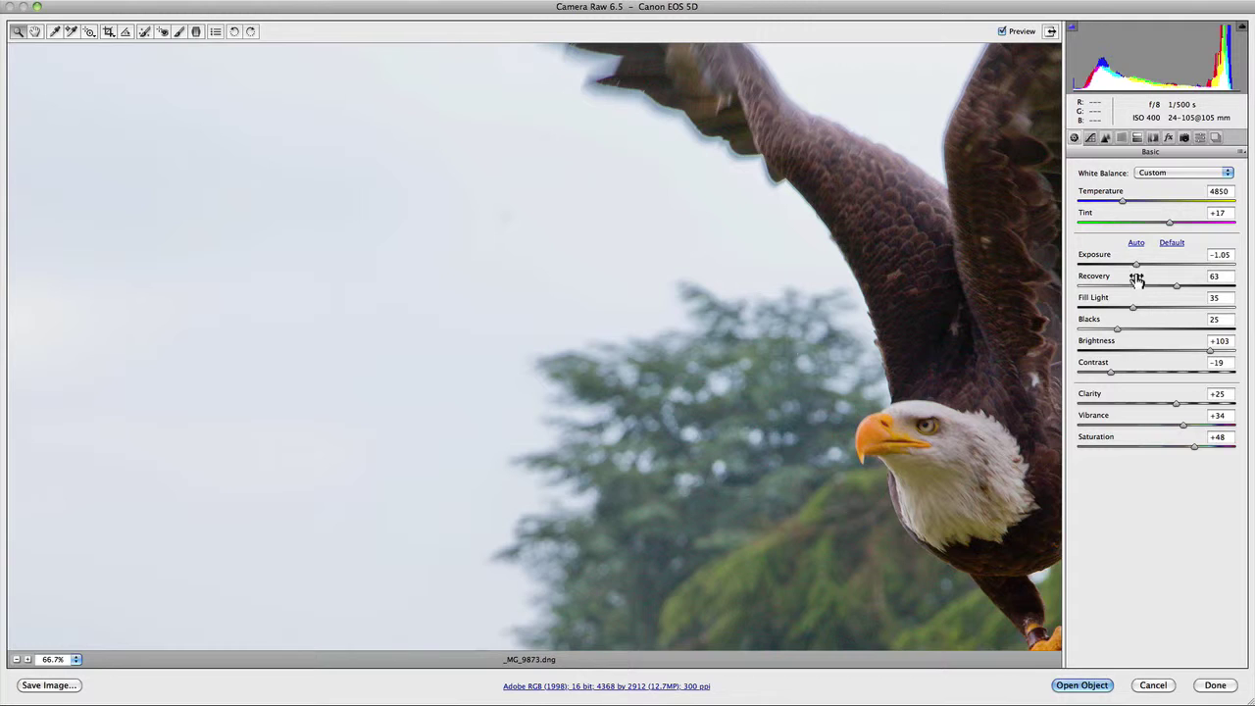
{"action": "left_click", "coordinate": [1180, 373]}
{"action": "left_click_drag", "start_coordinate": [1180, 372], "coordinate": [1219, 371]}
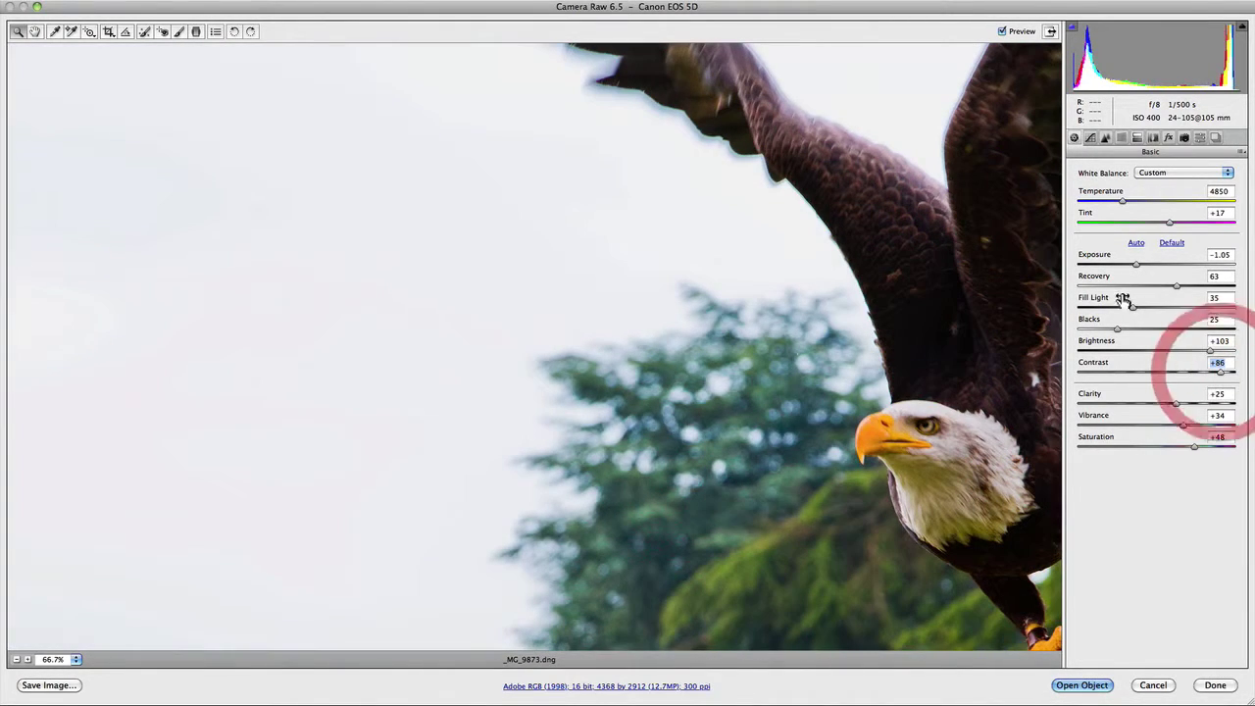
{"action": "left_click_drag", "start_coordinate": [1138, 270], "coordinate": [1082, 269]}
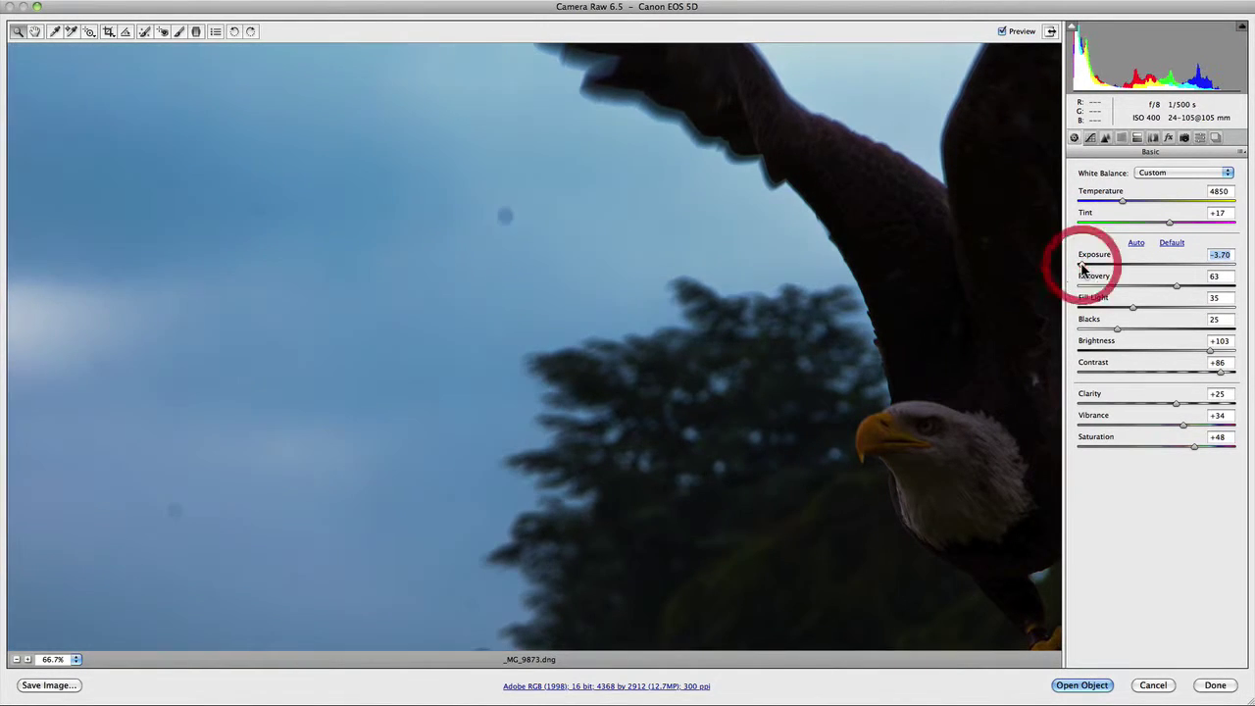
Heal the dust spot in the sky beside the eagle's wing with Spot Removal, using a clean patch of sky as the source.
{"action": "left_click", "coordinate": [146, 31]}
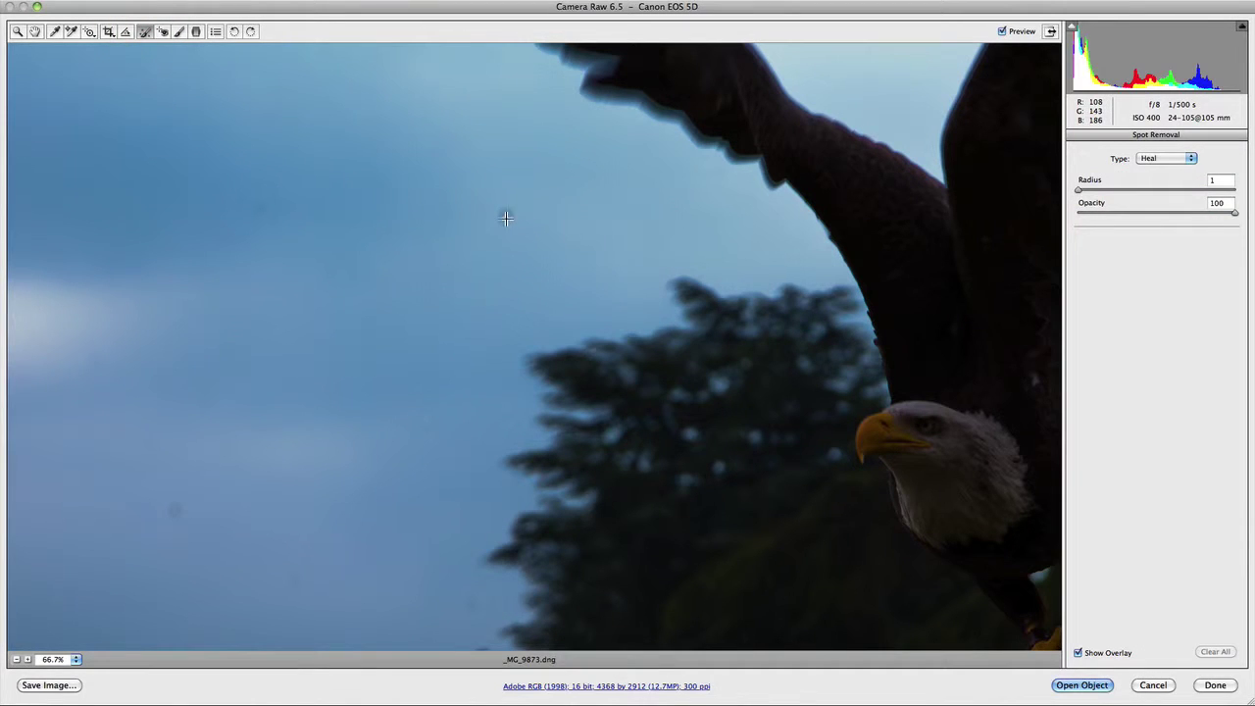
{"action": "left_click", "coordinate": [506, 214]}
{"action": "left_click_drag", "start_coordinate": [510, 219], "coordinate": [513, 222]}
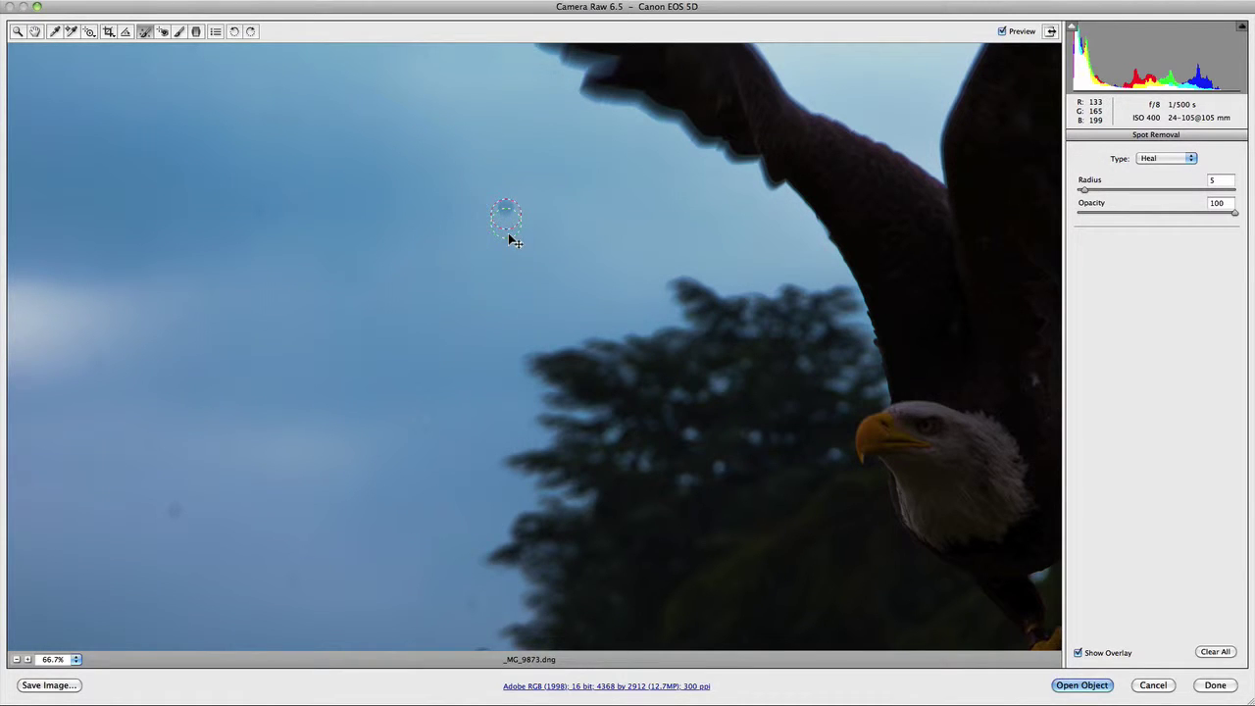
{"action": "left_click", "coordinate": [510, 283]}
{"action": "left_click", "coordinate": [512, 228]}
{"action": "left_click_drag", "start_coordinate": [512, 271], "coordinate": [512, 252]}
{"action": "left_click_drag", "start_coordinate": [509, 251], "coordinate": [548, 208]}
Fit the whole photo in view and reset all adjustments.
{"action": "left_click", "coordinate": [17, 32]}
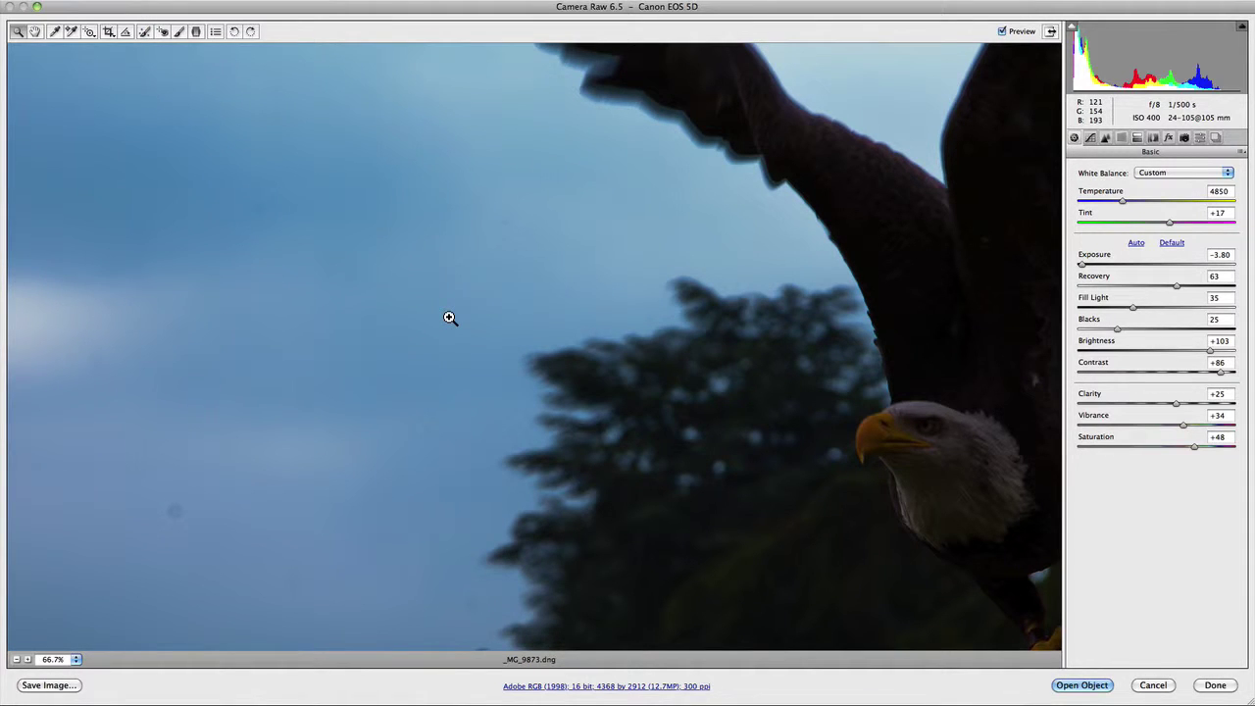
{"action": "right_click", "coordinate": [449, 316]}
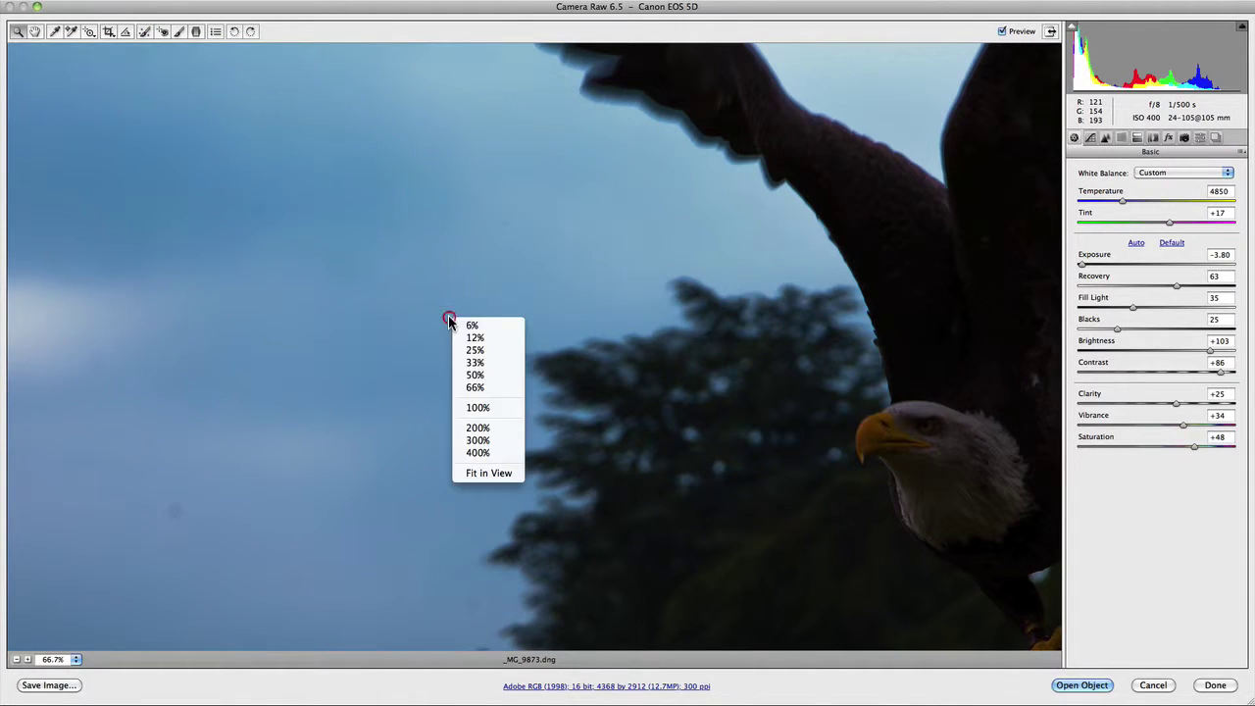
{"action": "left_click", "coordinate": [512, 476]}
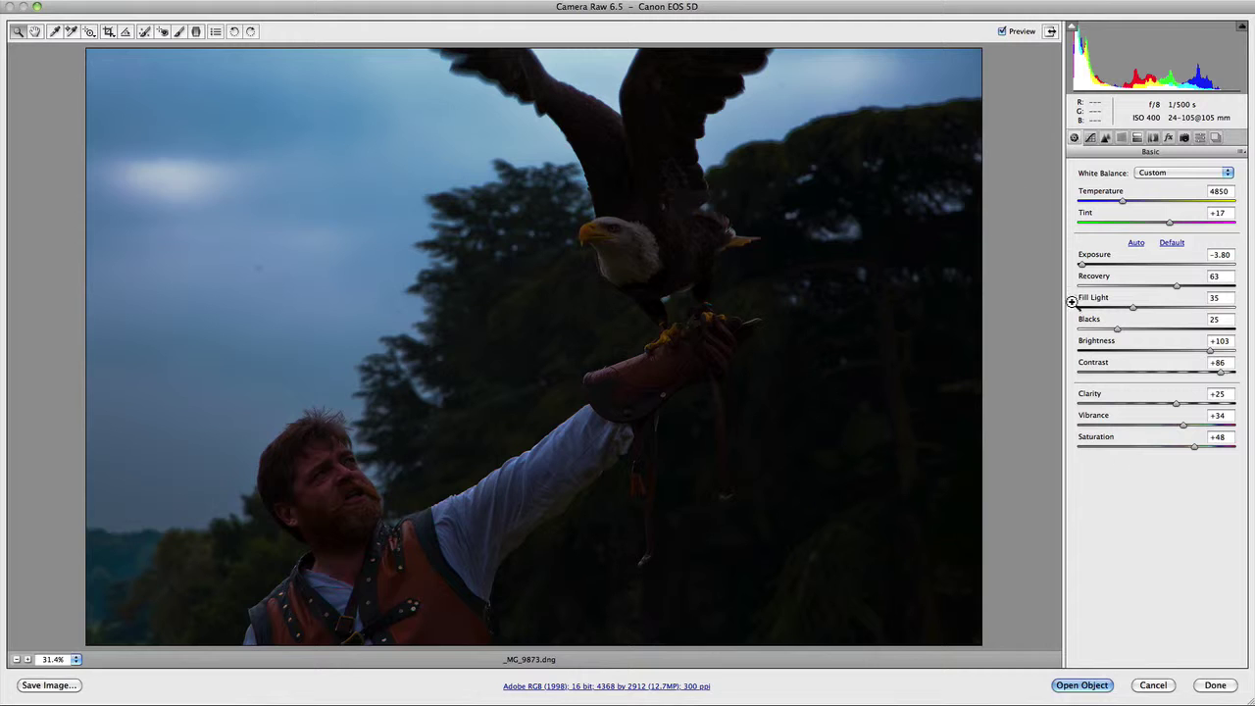
{"action": "key", "text": "alt"}
{"action": "left_click", "coordinate": [1169, 692], "text": "alt"}
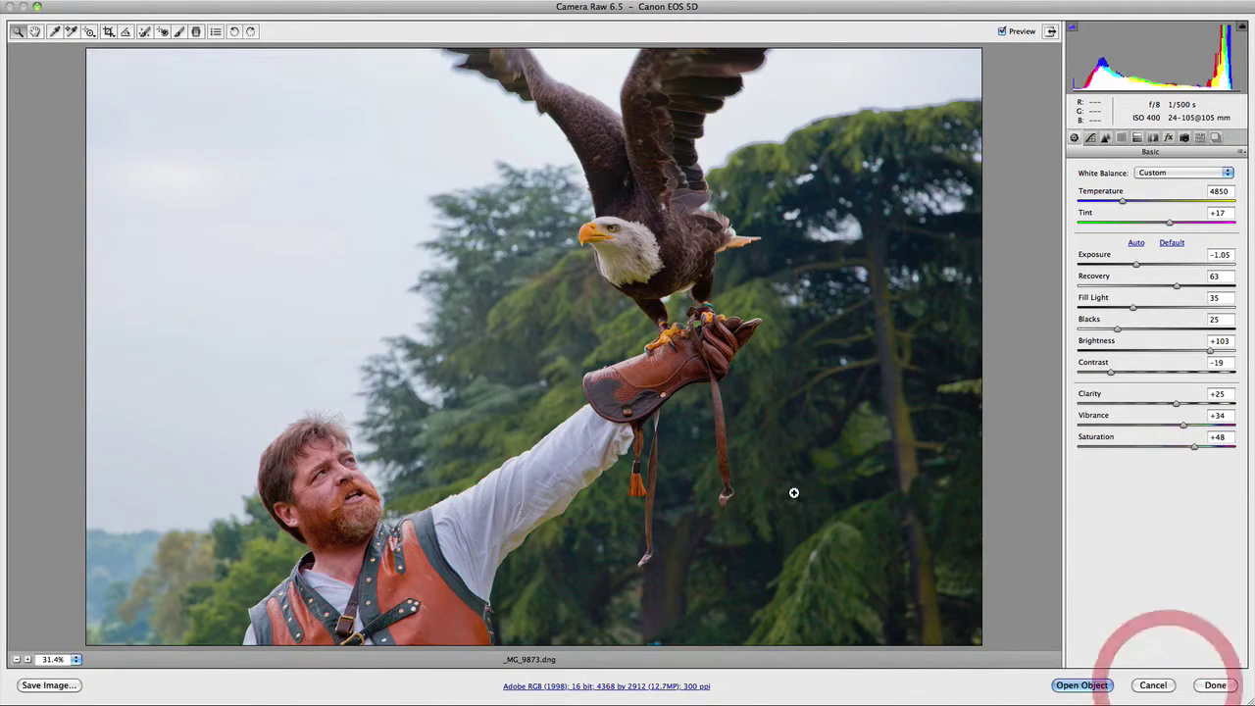
Review the settings of the Red Eye Removal tool and the Adjustment Brush.
{"action": "left_click", "coordinate": [162, 31]}
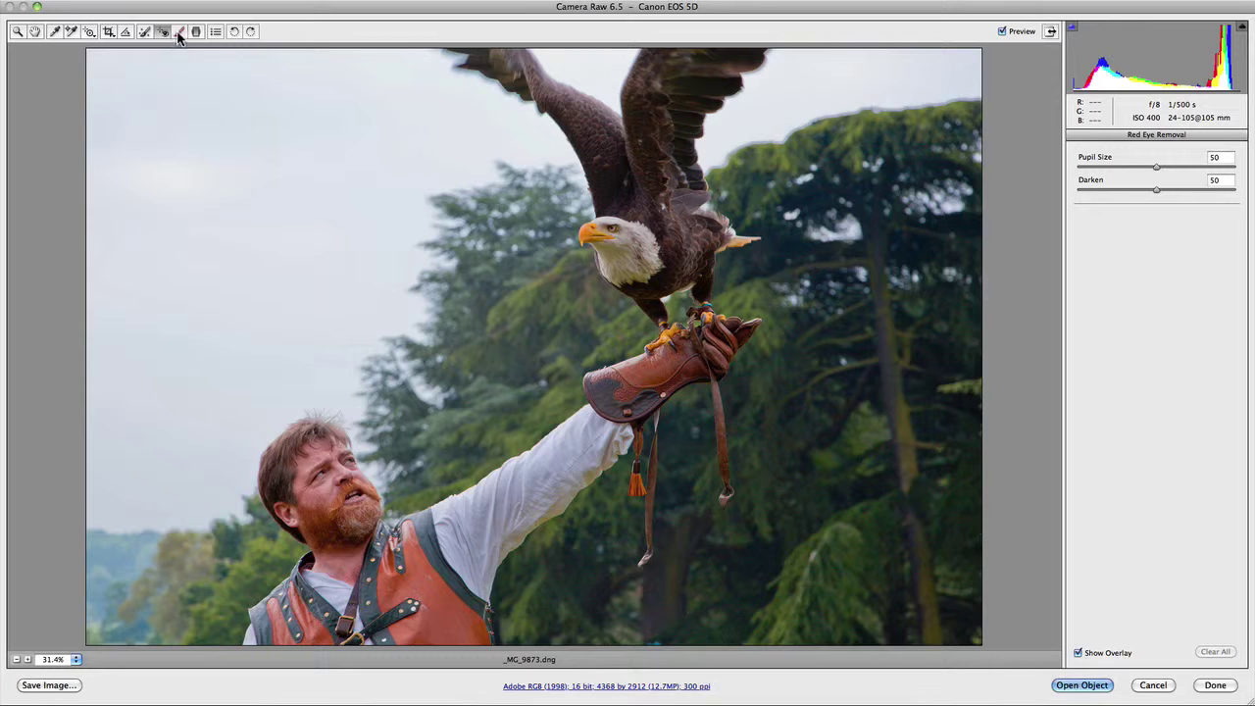
{"action": "left_click", "coordinate": [179, 33]}
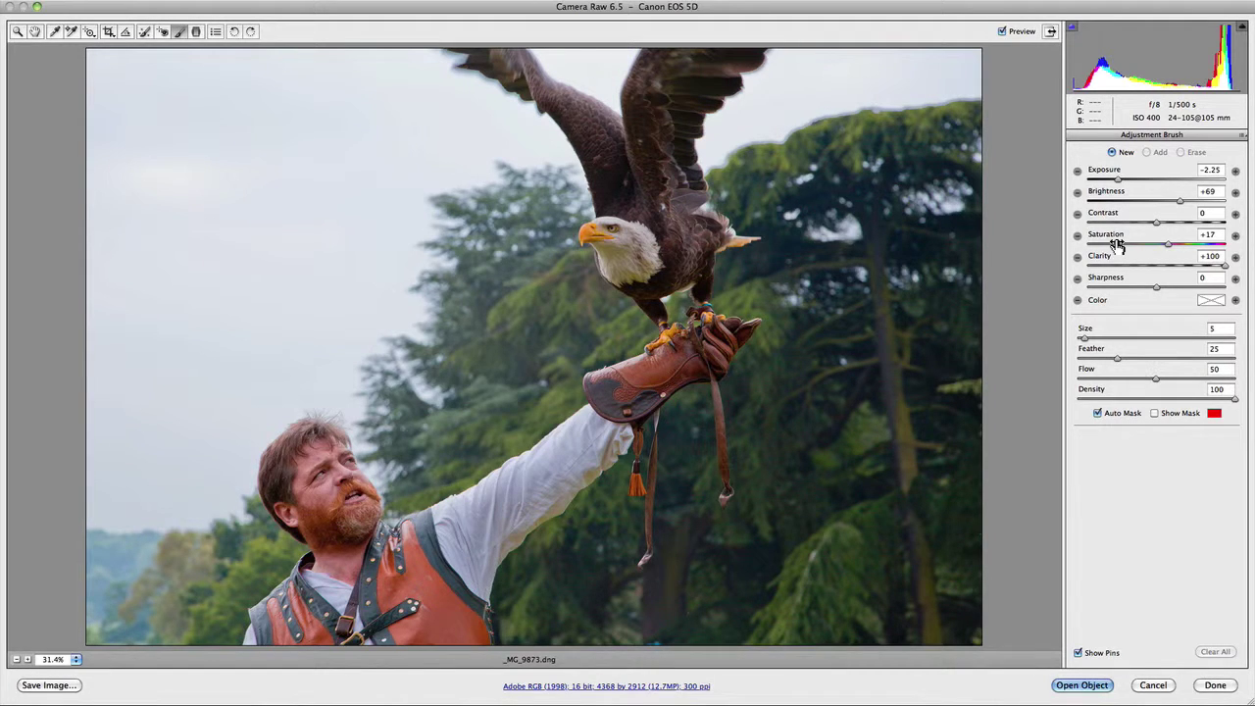
Try a Graduated Filter from the photo's upper edge to the man's chin, first at Exposure -0.10 and lowered to -2.30, and clear it.
{"action": "left_click", "coordinate": [198, 32]}
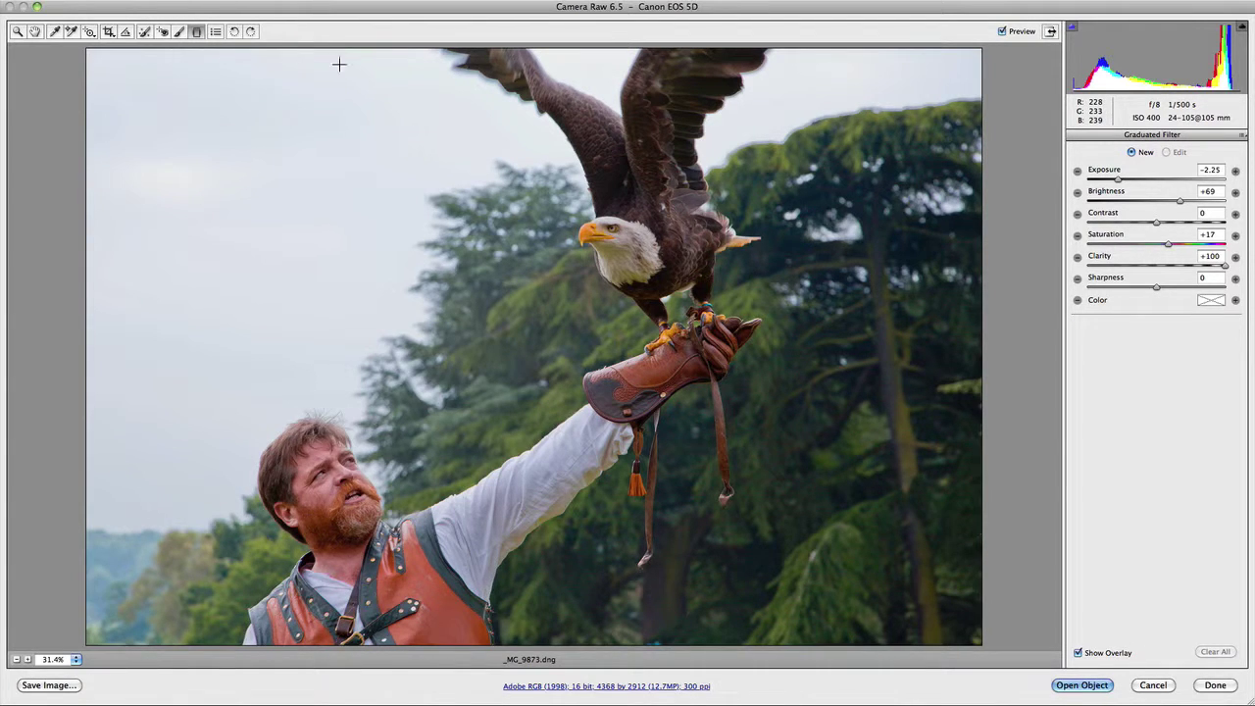
{"action": "left_click_drag", "start_coordinate": [1121, 180], "coordinate": [1155, 184]}
{"action": "left_click_drag", "start_coordinate": [457, 47], "coordinate": [461, 512]}
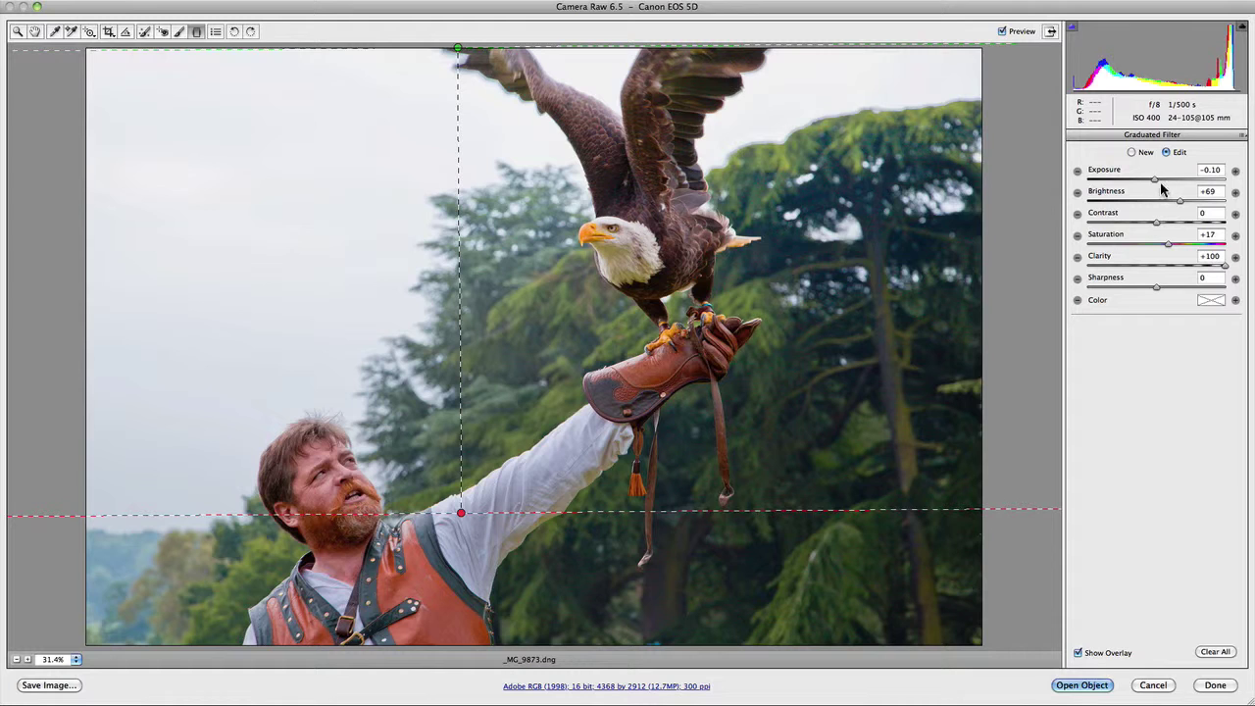
{"action": "left_click_drag", "start_coordinate": [1154, 180], "coordinate": [1117, 182]}
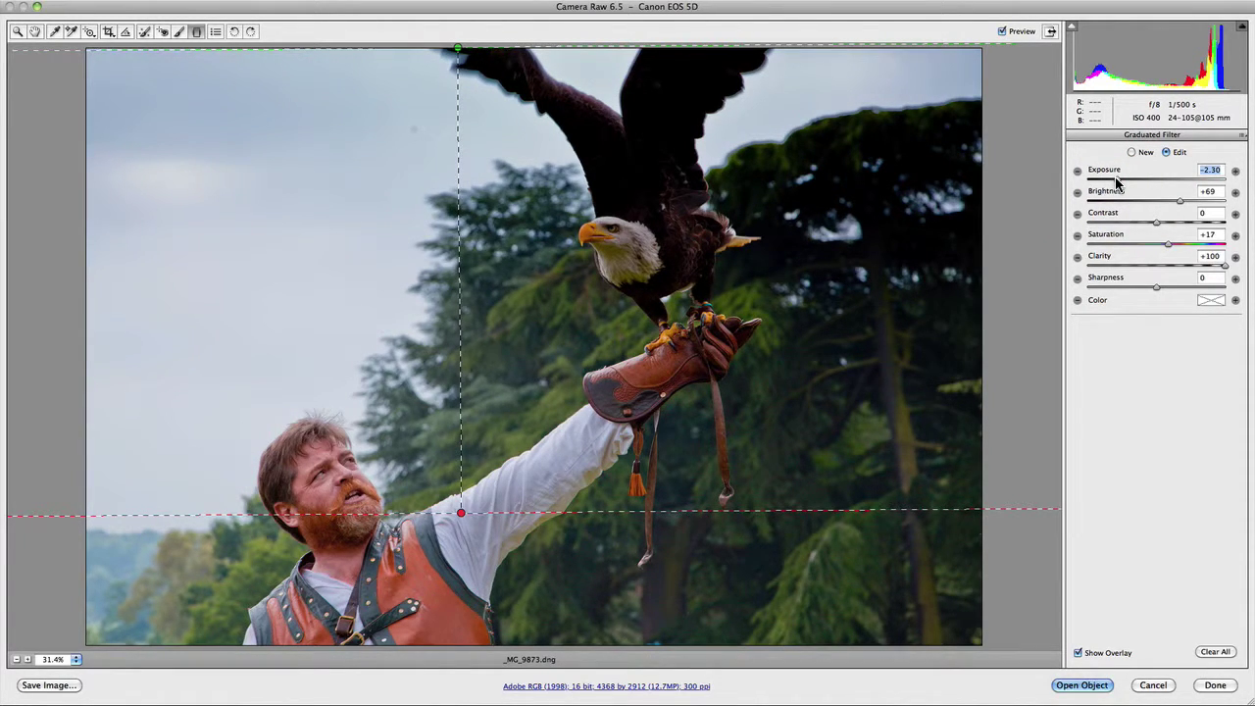
{"action": "left_click", "coordinate": [1216, 652]}
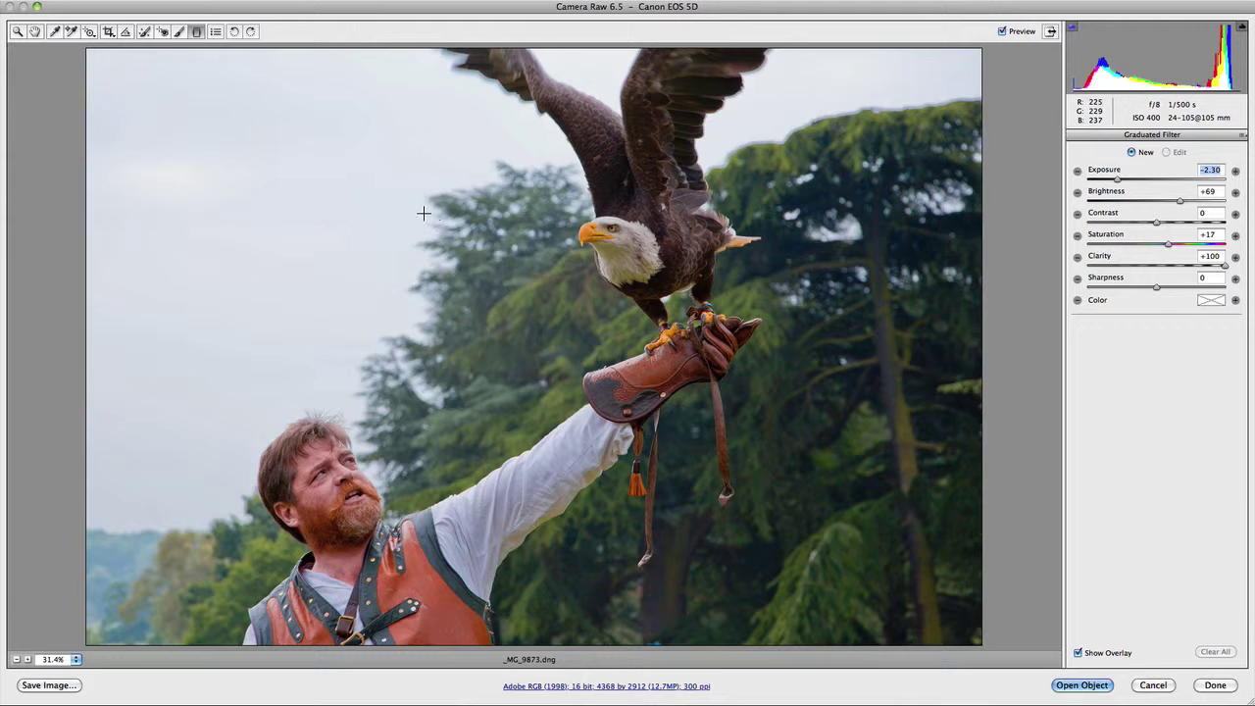
Review the Camera Raw preferences, including where image settings are saved, and cancel the dialog.
{"action": "left_click", "coordinate": [215, 32]}
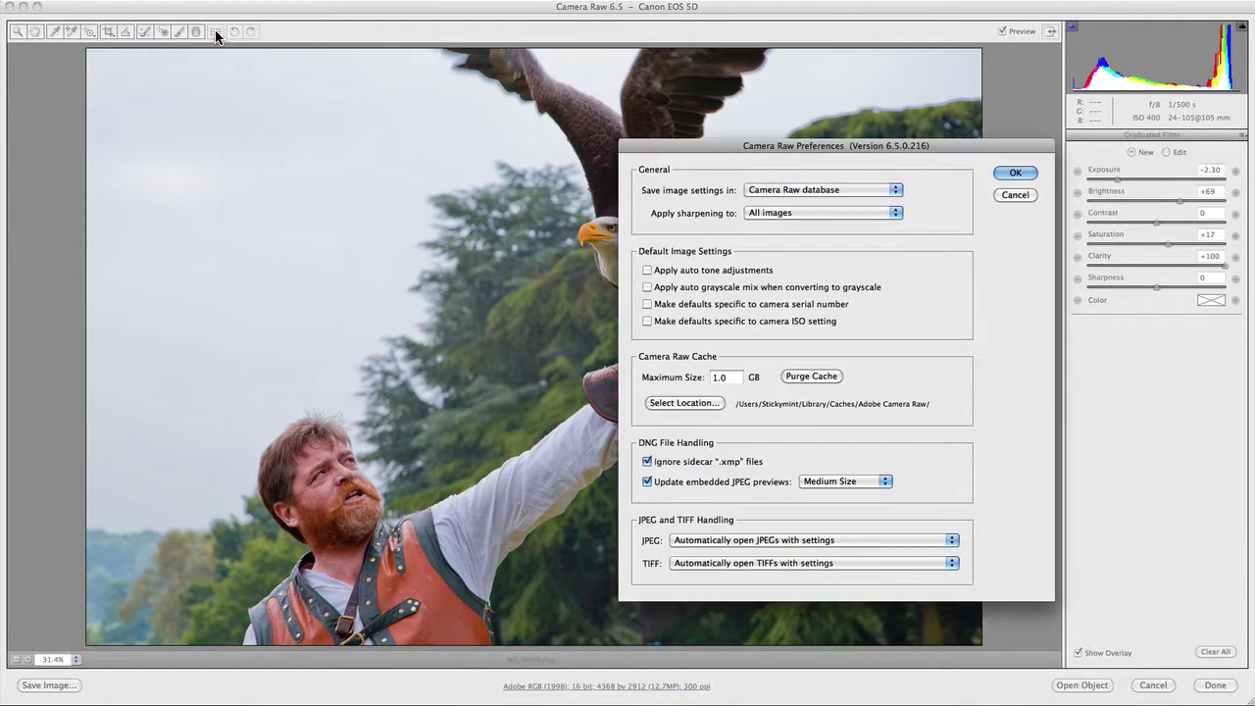
{"action": "left_click", "coordinate": [722, 143]}
{"action": "left_click_drag", "start_coordinate": [721, 142], "coordinate": [465, 131]}
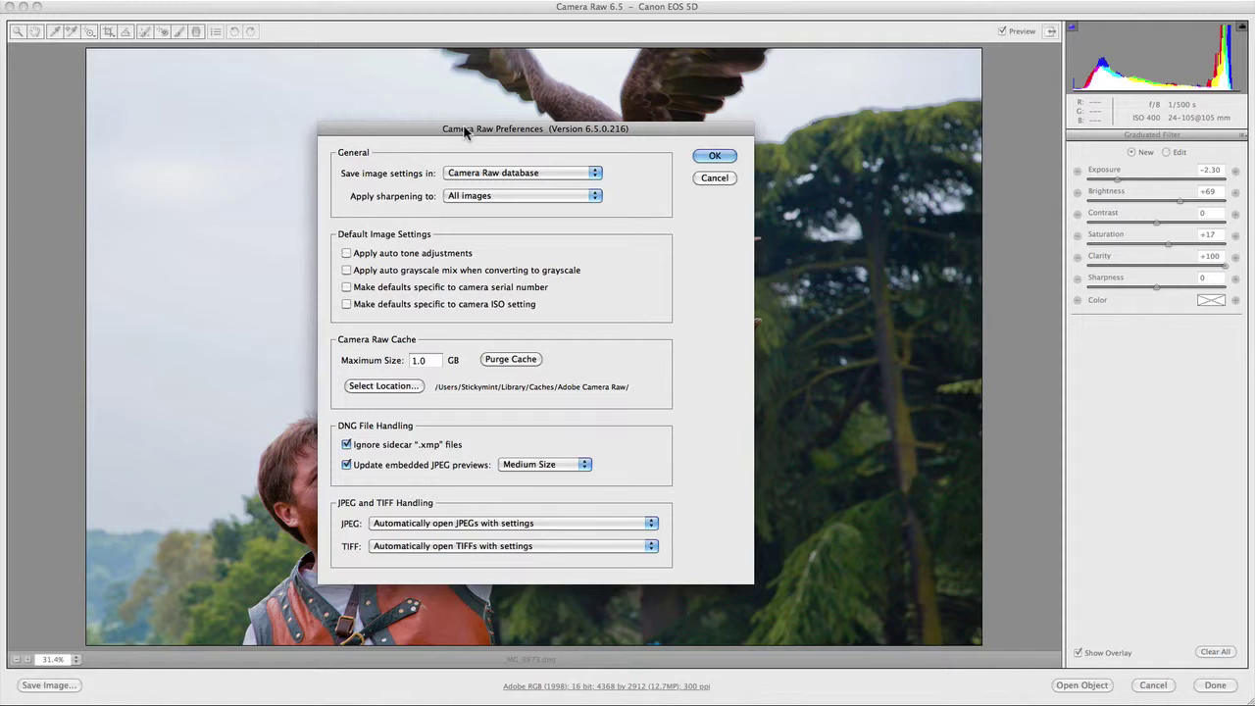
{"action": "left_click", "coordinate": [548, 175]}
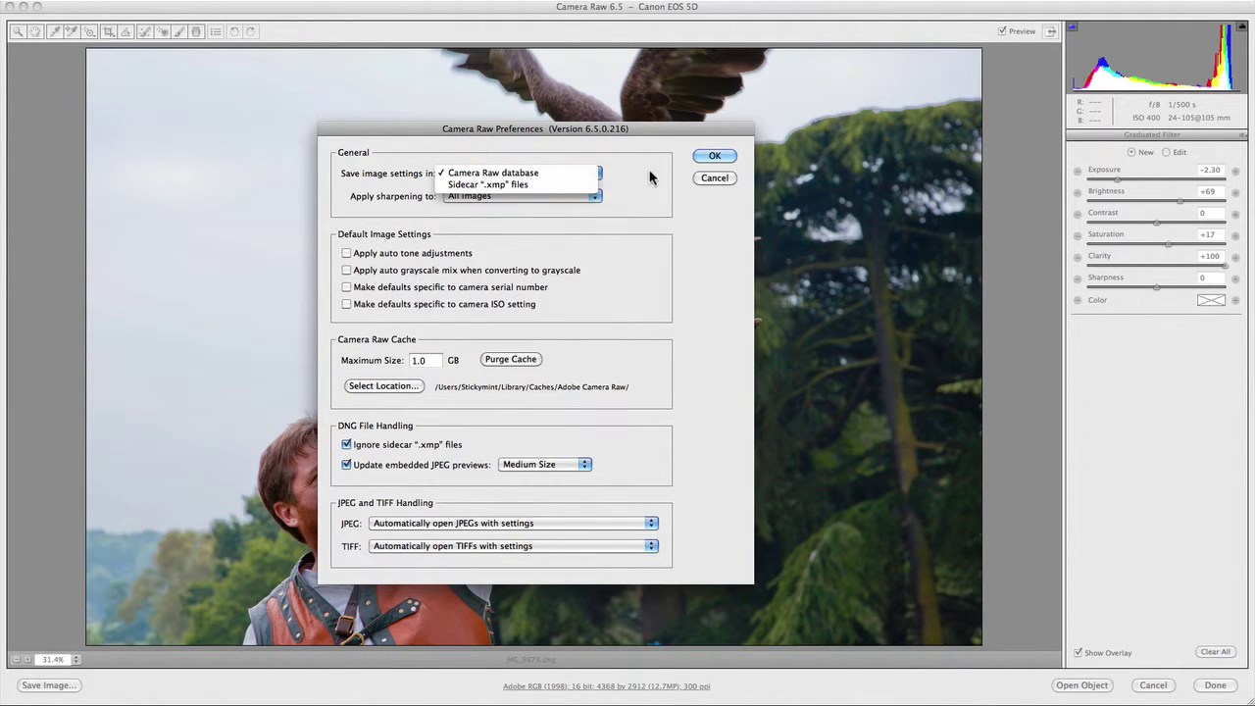
{"action": "left_click", "coordinate": [696, 236]}
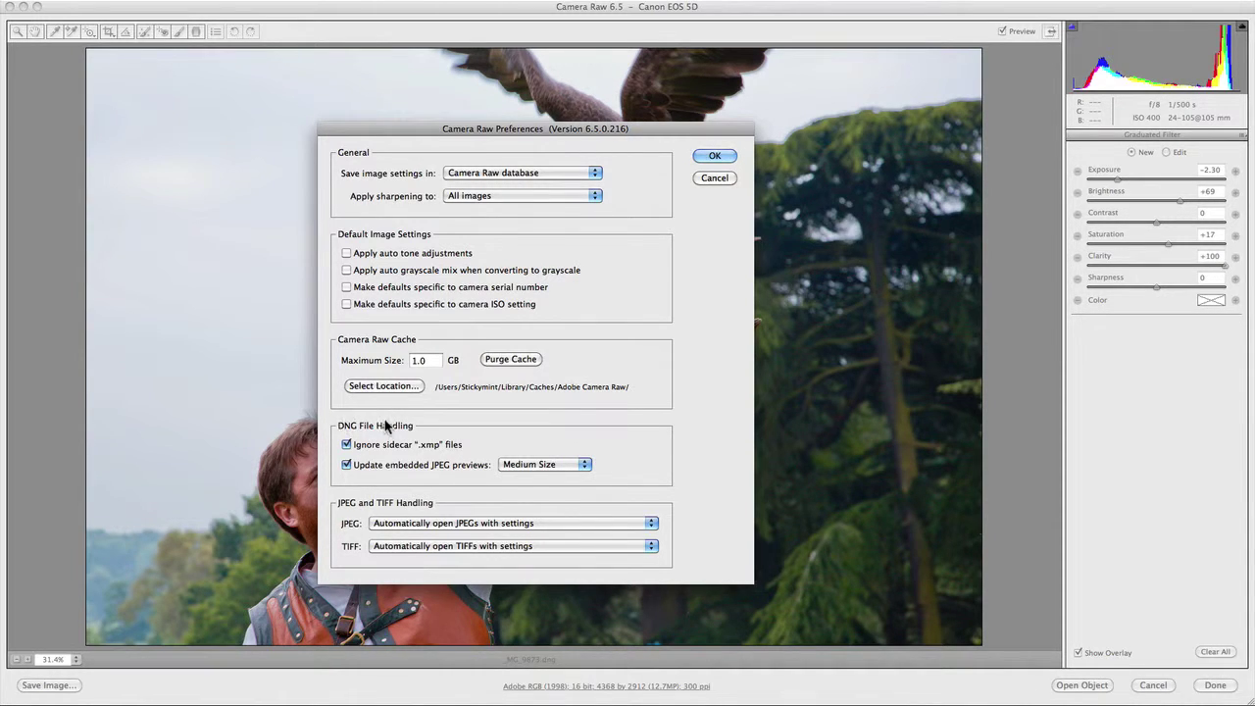
{"action": "left_click", "coordinate": [700, 179]}
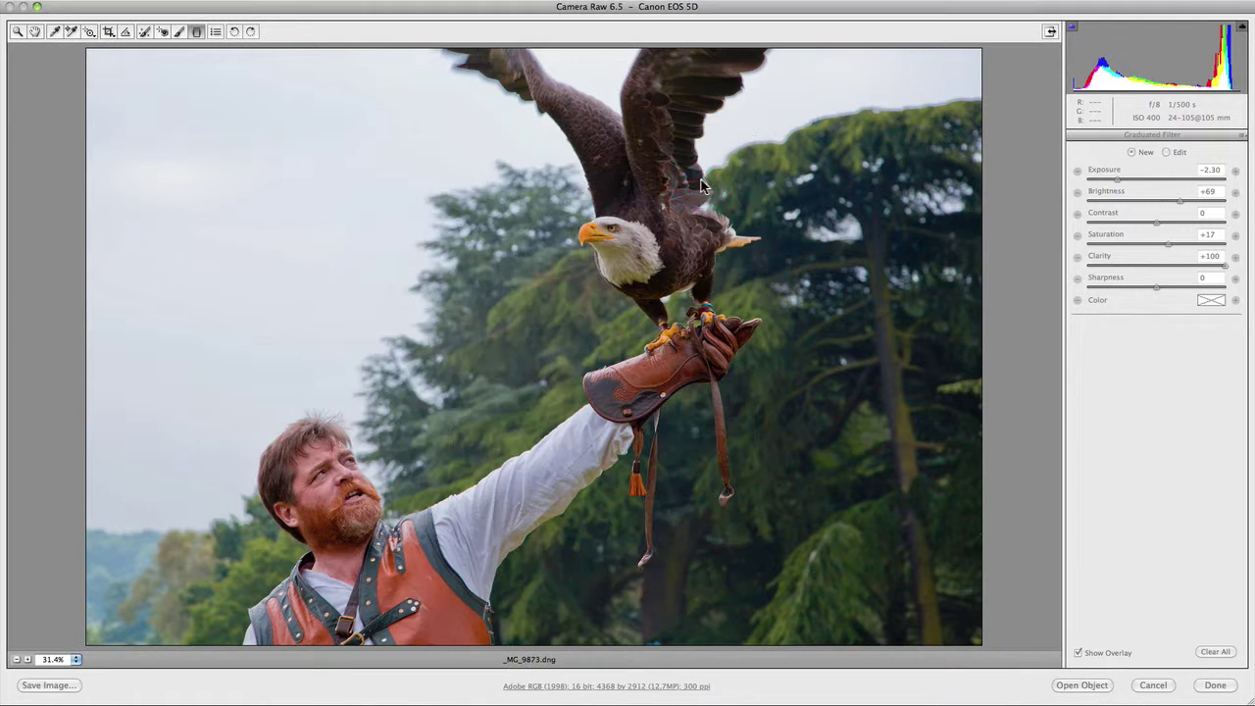
Rotate the photo 90° counterclockwise and turn it back clockwise.
{"action": "left_click", "coordinate": [234, 32]}
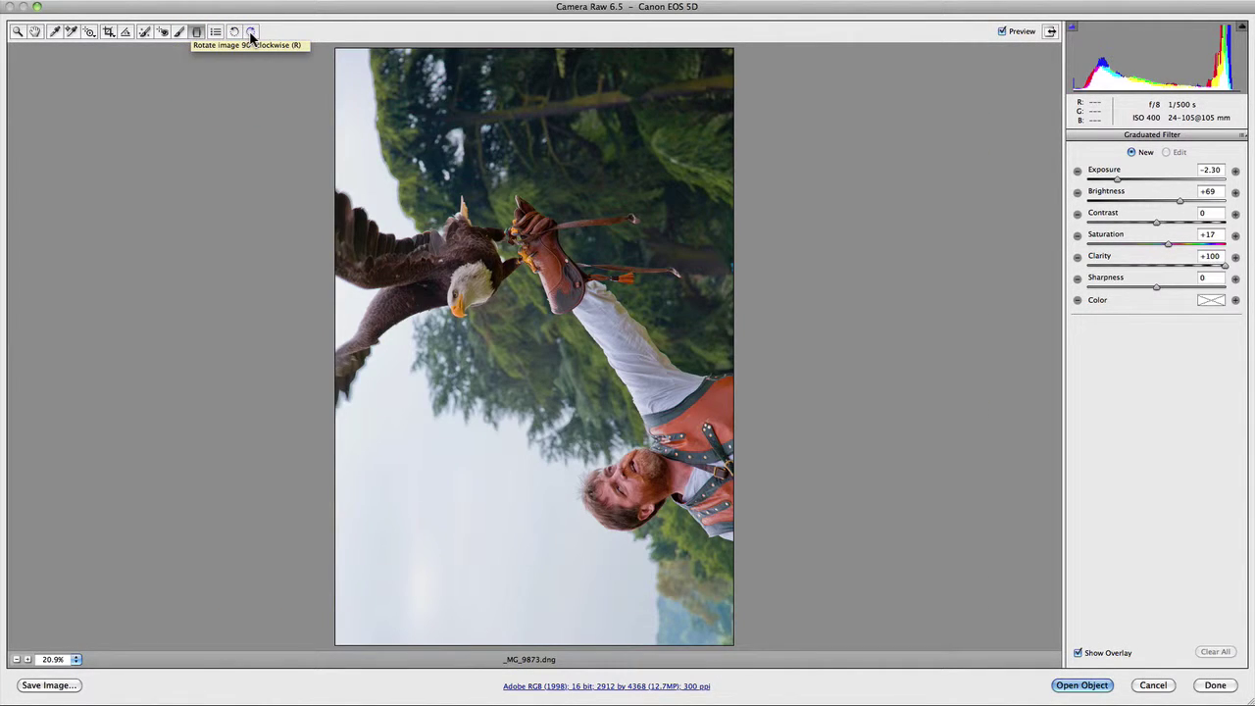
{"action": "left_click", "coordinate": [250, 32]}
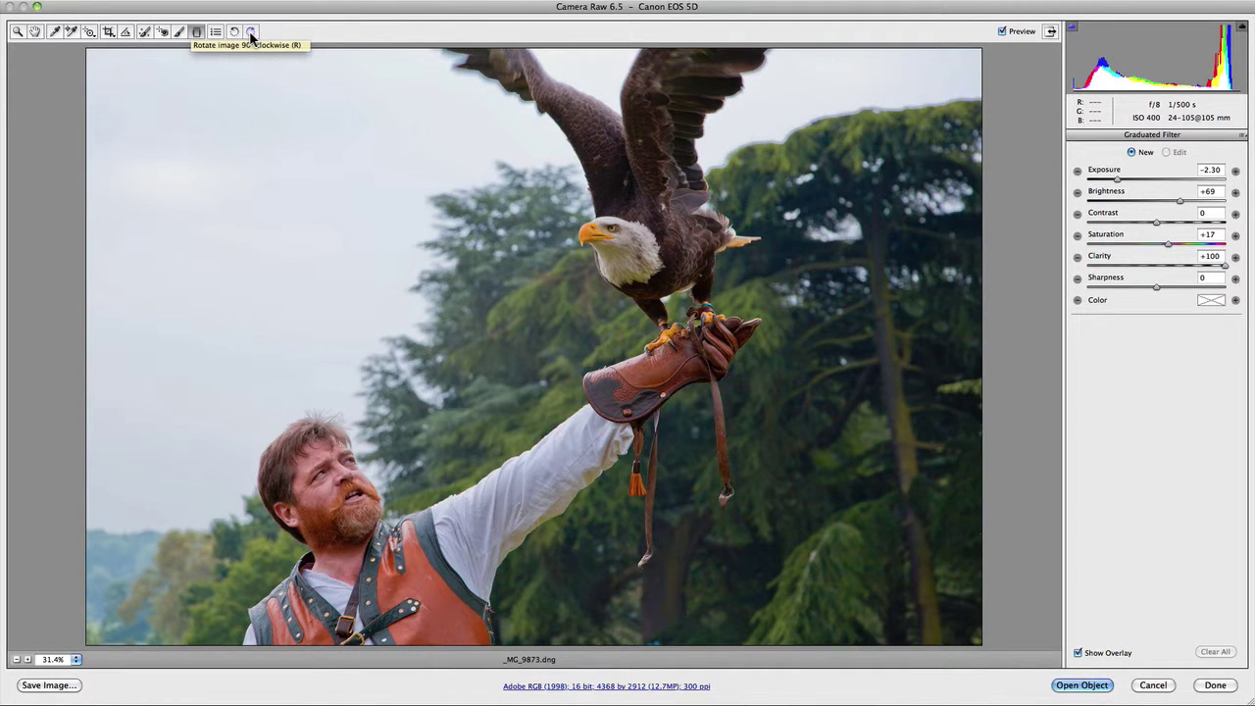
Warm the photo to a Temperature of 6100 and compare it with the preview off and on.
{"action": "left_click", "coordinate": [20, 32]}
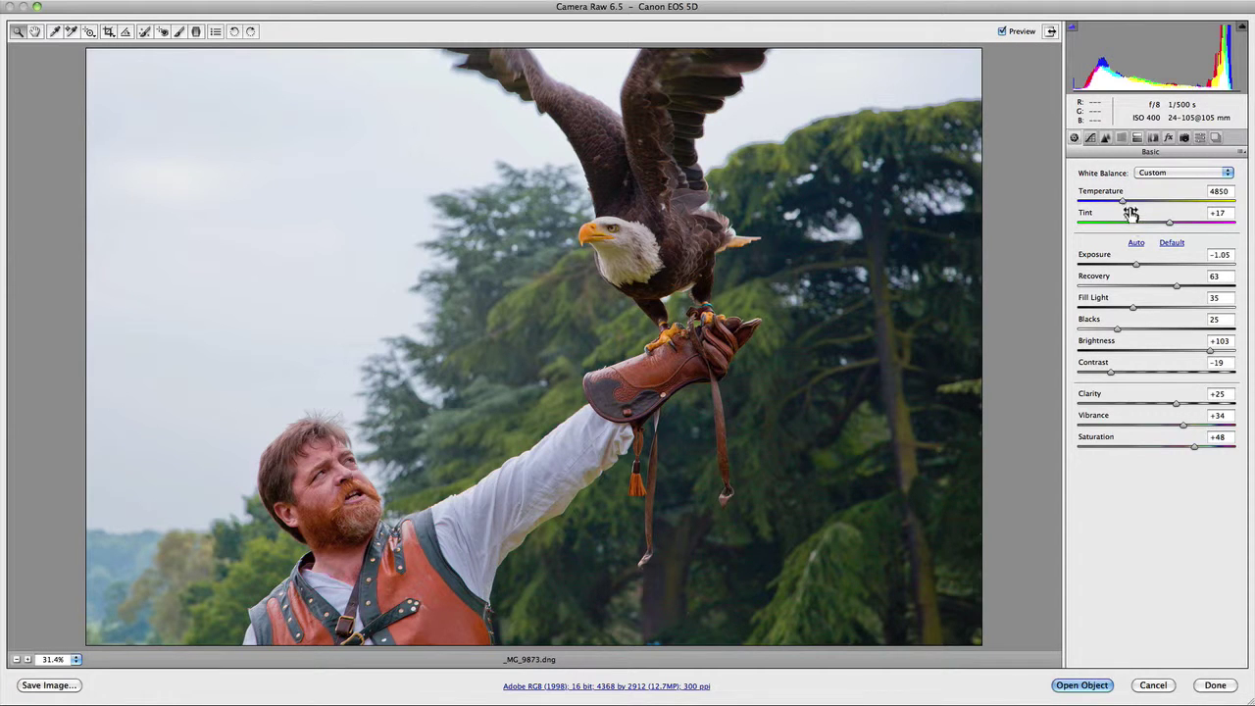
{"action": "left_click_drag", "start_coordinate": [1124, 202], "coordinate": [1143, 201]}
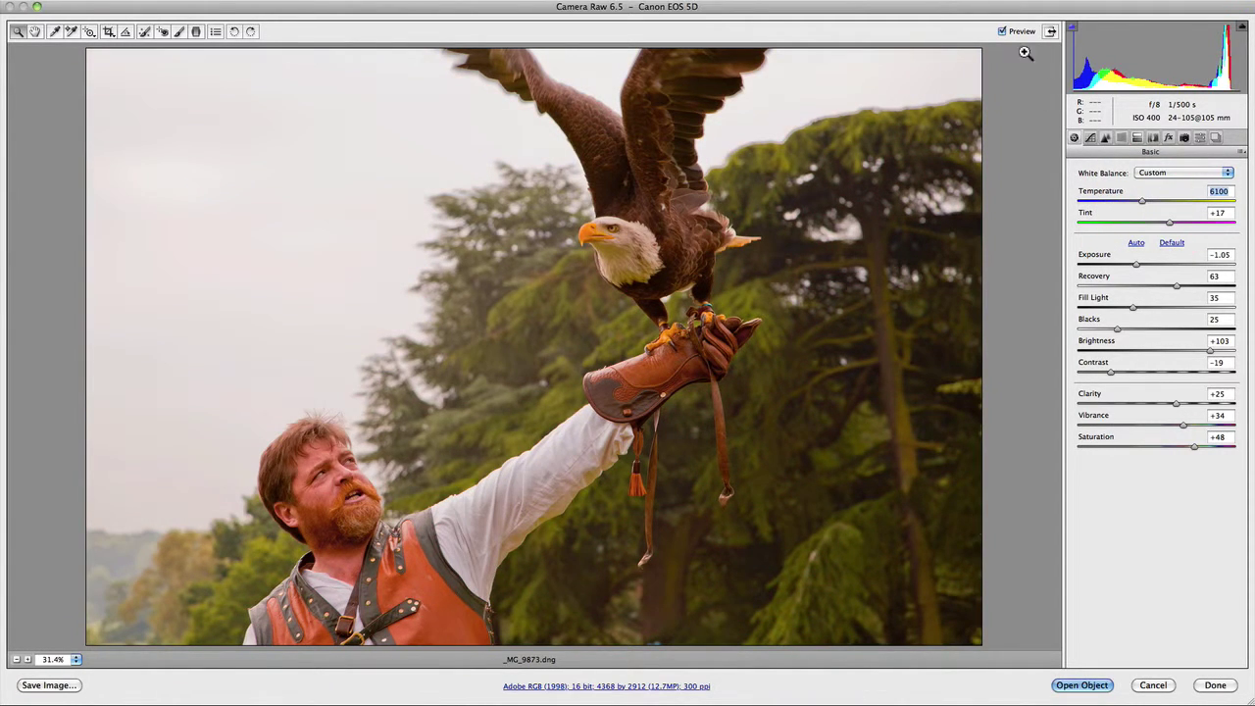
{"action": "left_click", "coordinate": [1003, 33]}
{"action": "left_click", "coordinate": [1003, 33]}
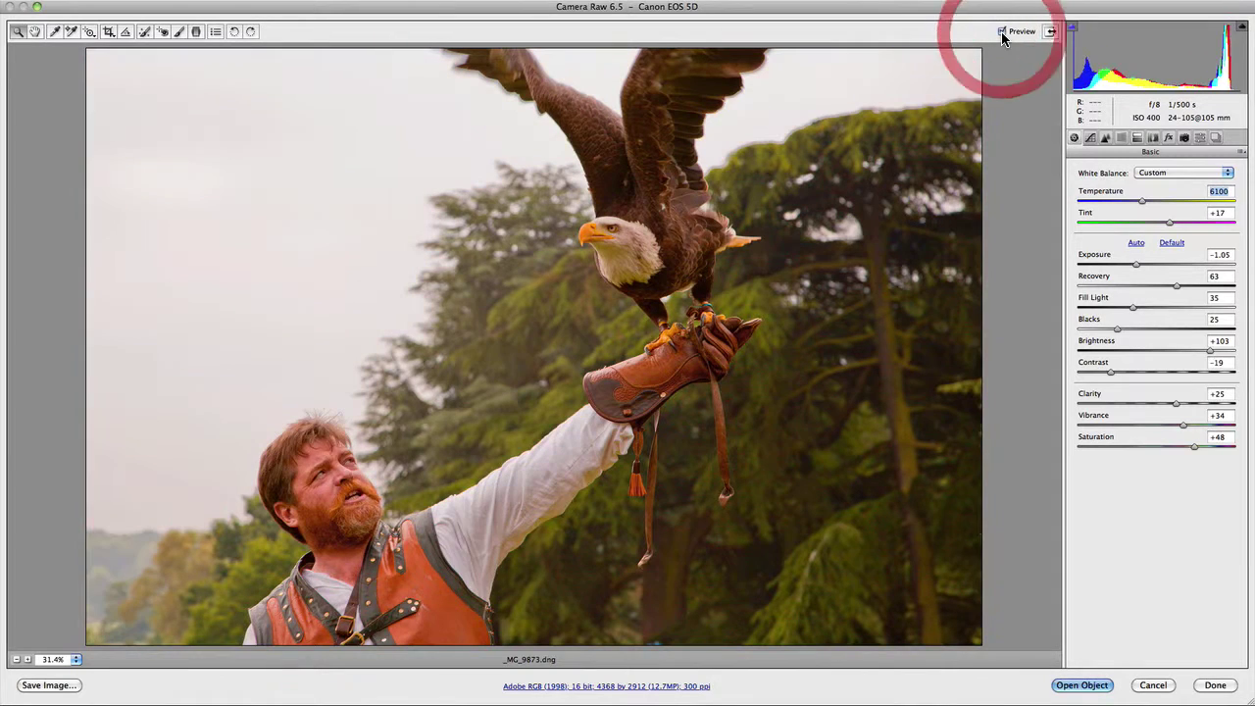
{"action": "left_click", "coordinate": [1003, 32]}
{"action": "left_click", "coordinate": [1002, 32]}
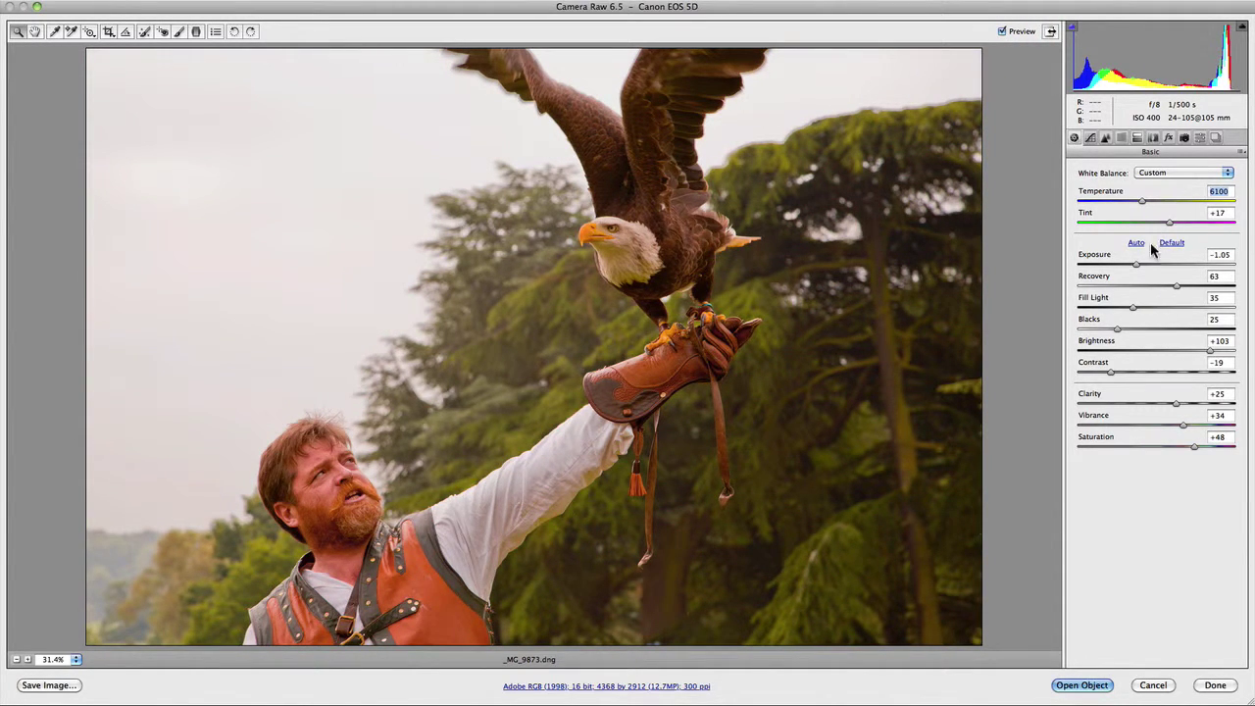
Set the White Balance to As Shot, and switch full-screen mode on and off.
{"action": "left_click", "coordinate": [1175, 177]}
{"action": "left_click", "coordinate": [1172, 90]}
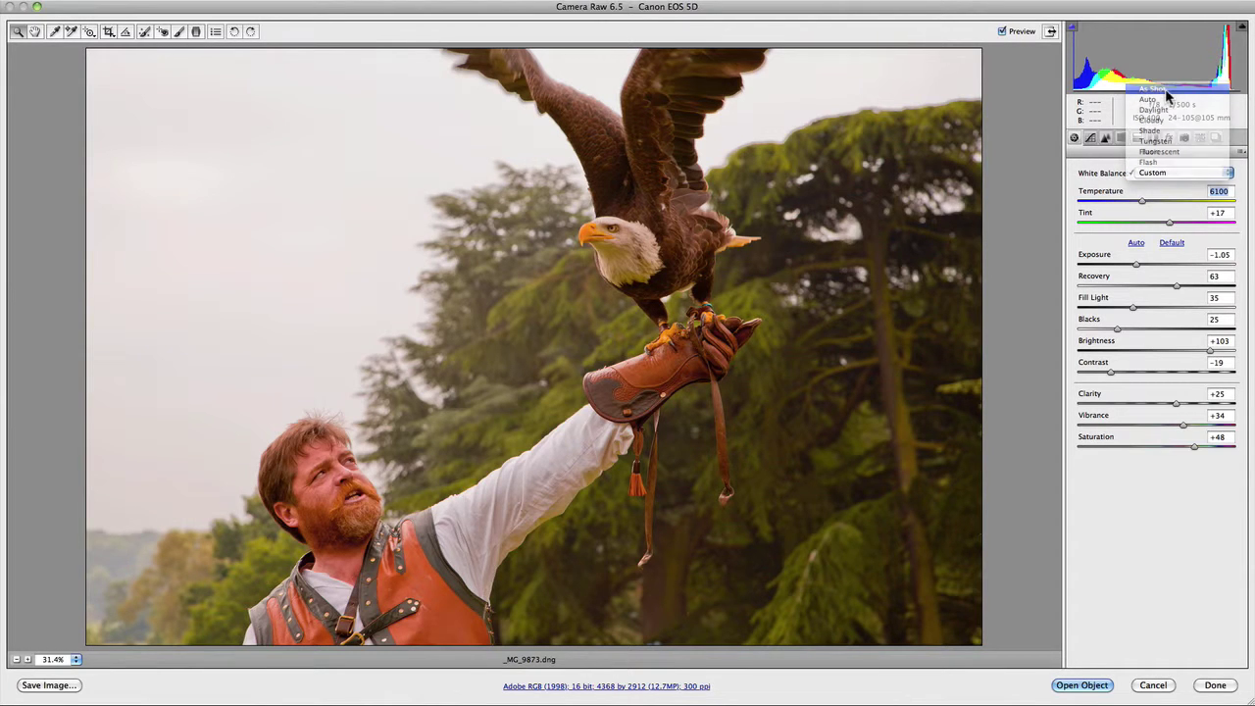
{"action": "left_click", "coordinate": [1049, 32]}
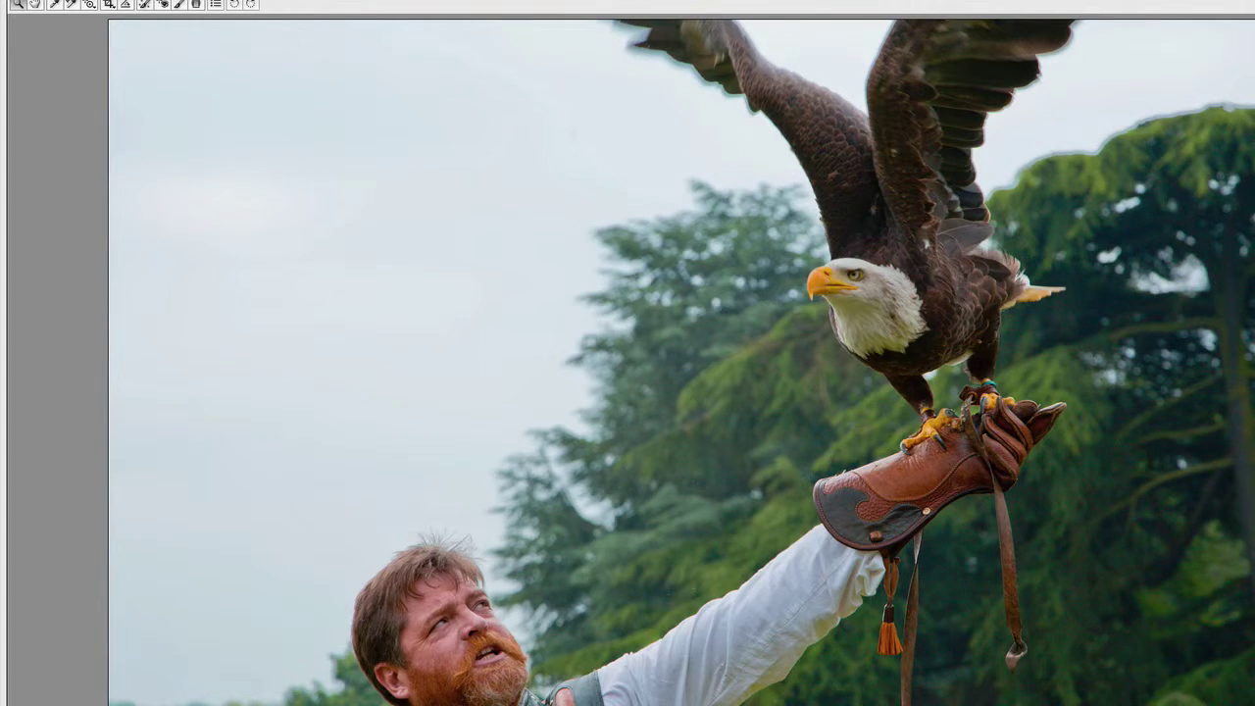
{"action": "key", "text": "f"}
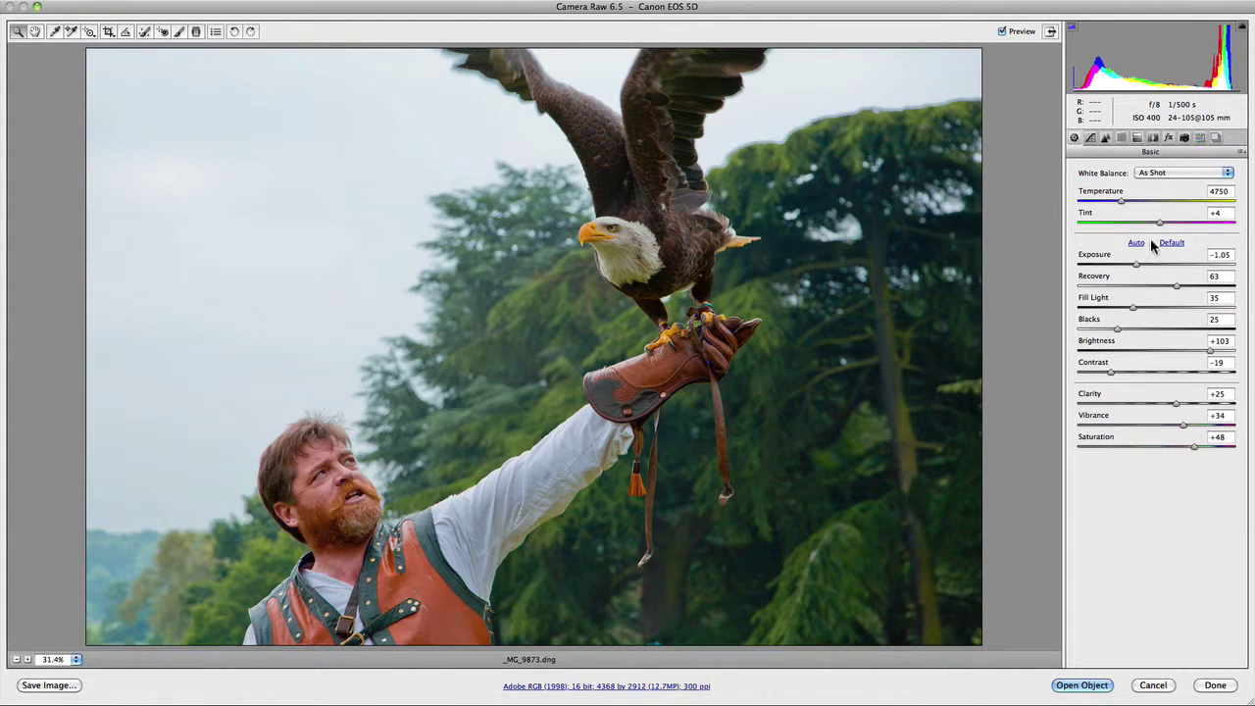
Push Exposure to +4.00 and lower Recovery to 24, and reset all adjustments to the settings the photo opened with.
{"action": "left_click_drag", "start_coordinate": [1137, 267], "coordinate": [1242, 268]}
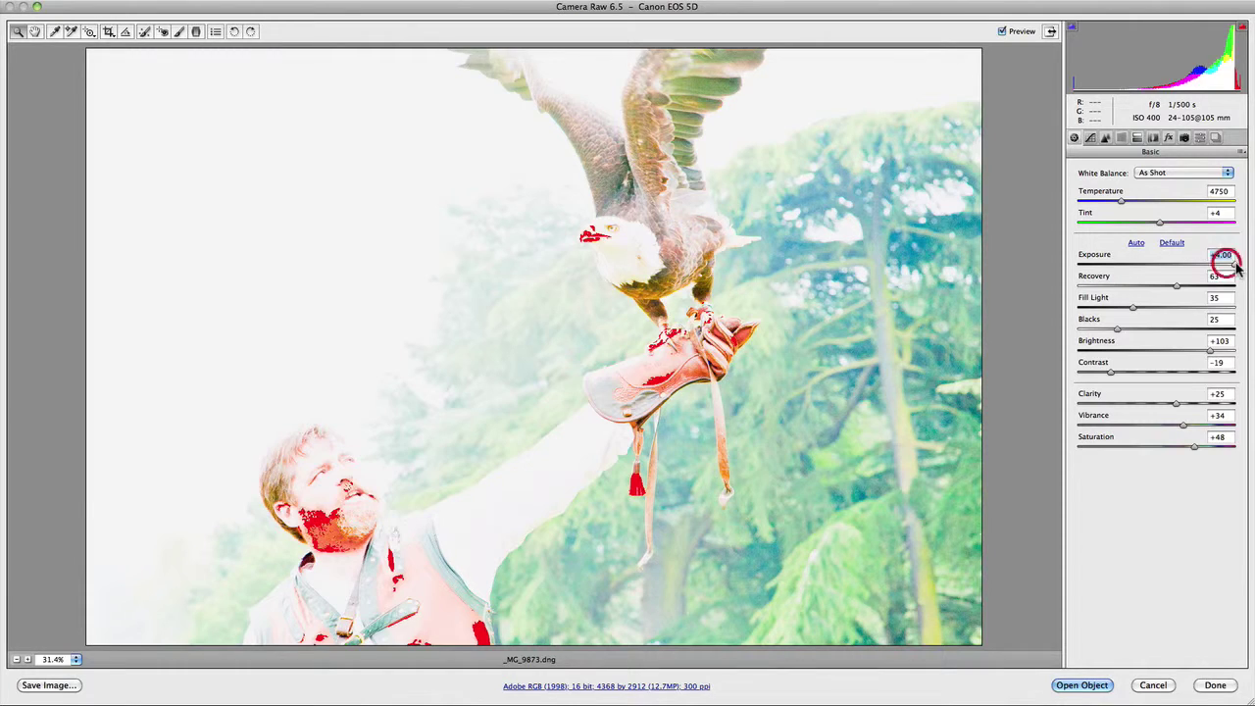
{"action": "left_click_drag", "start_coordinate": [1180, 288], "coordinate": [1116, 286]}
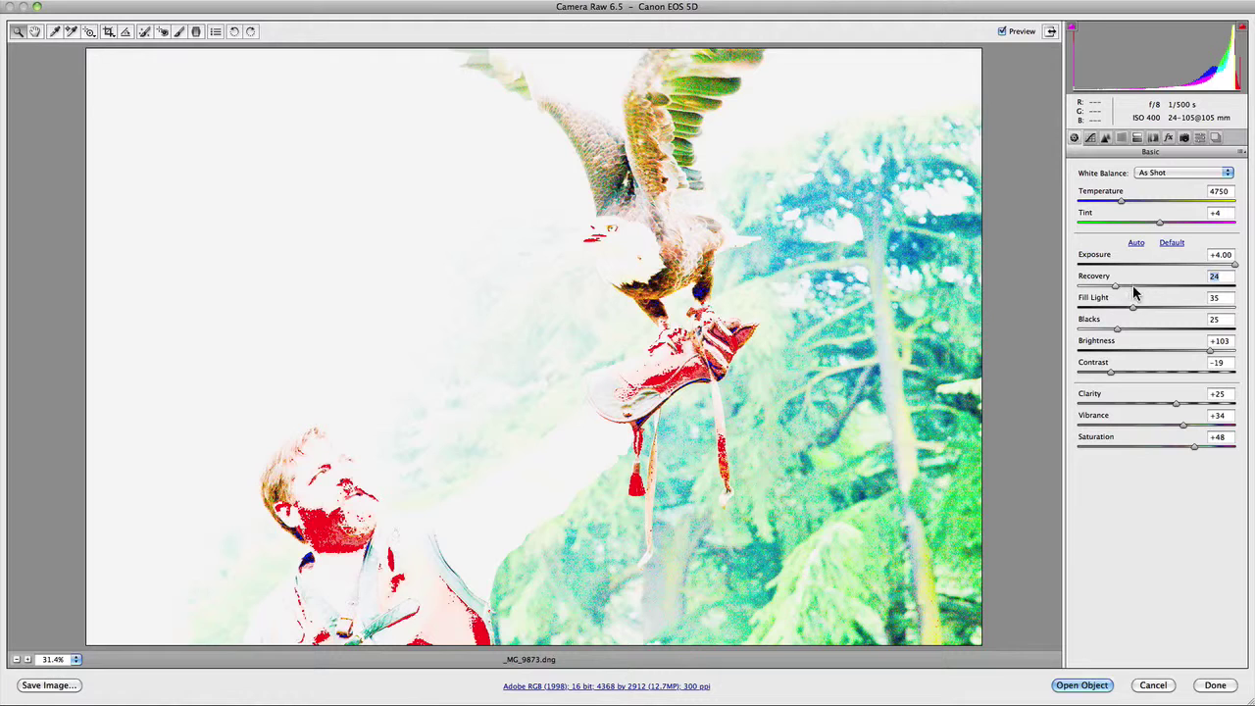
{"action": "key", "text": "alt"}
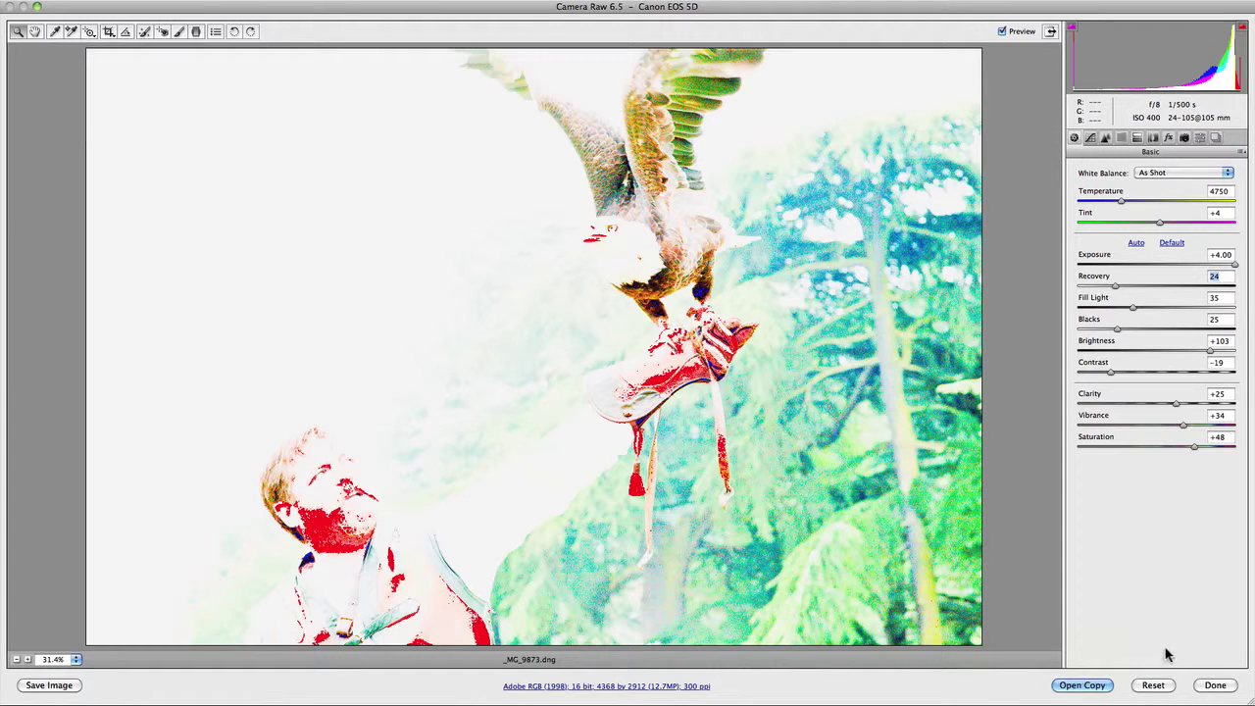
{"action": "left_click", "coordinate": [1163, 686], "text": "alt"}
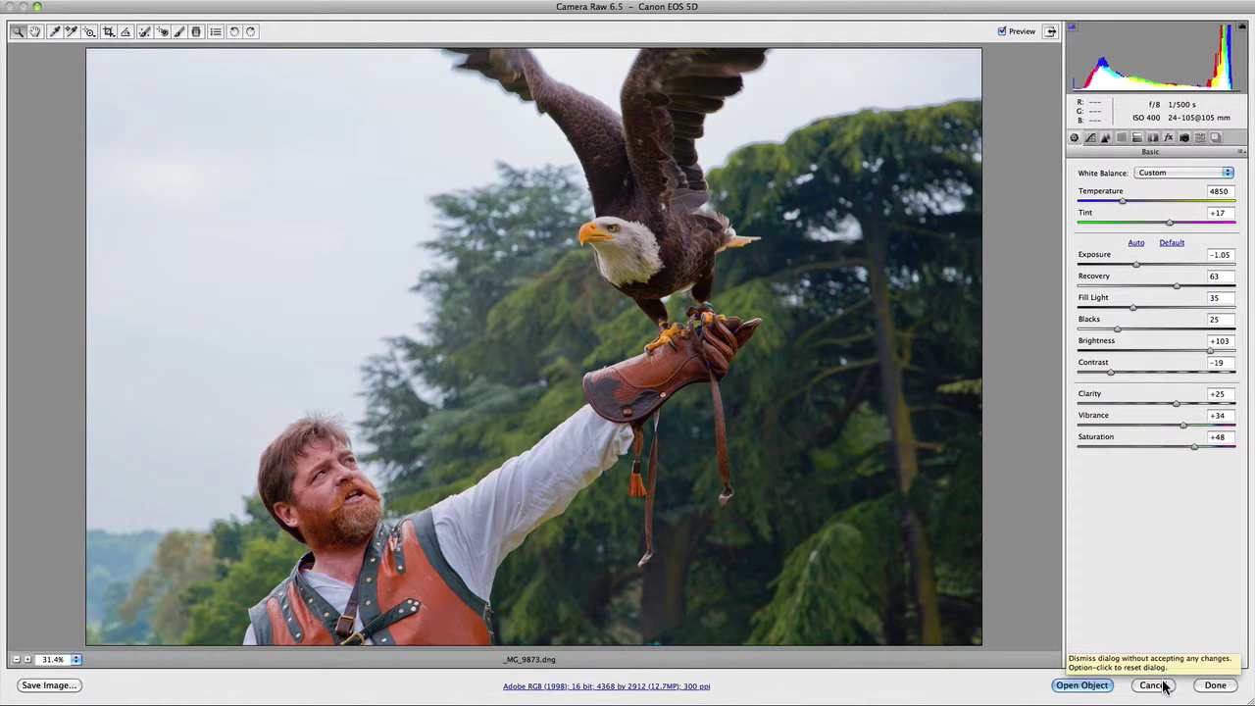
Raise Exposure to +2.45 and reset the photo's adjustments again.
{"action": "key", "text": "alt"}
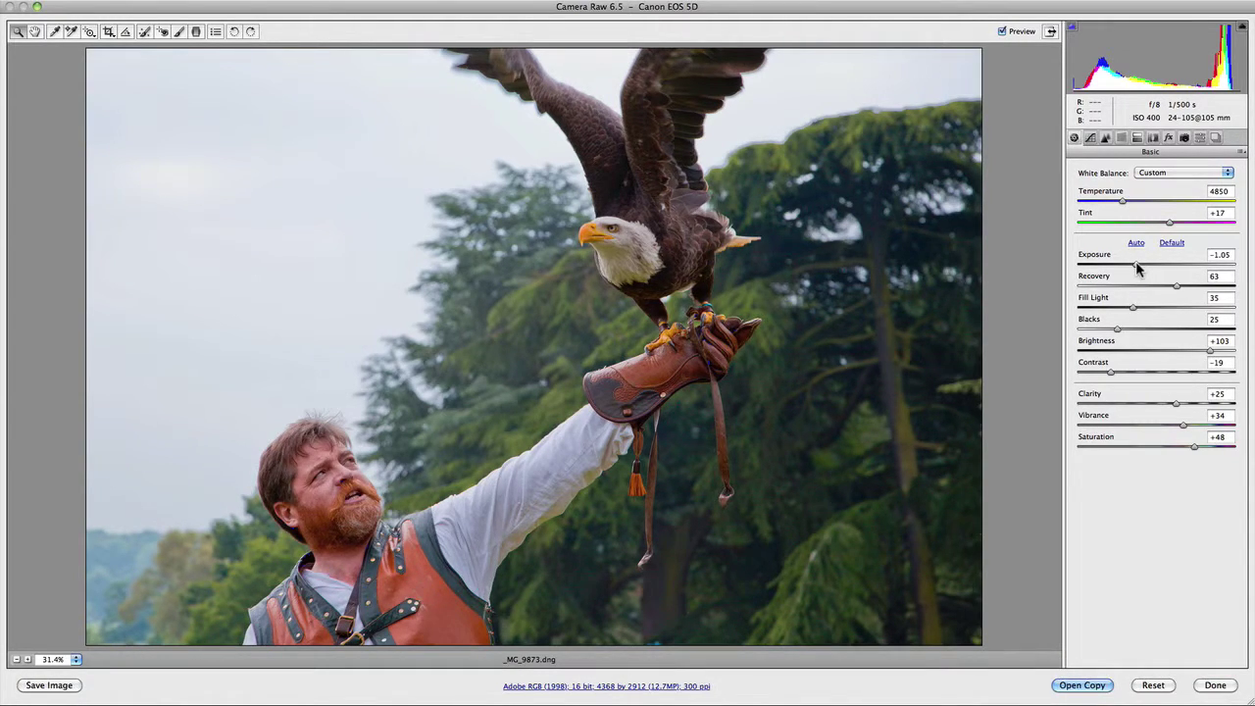
{"action": "left_click_drag", "start_coordinate": [1138, 269], "coordinate": [1205, 267]}
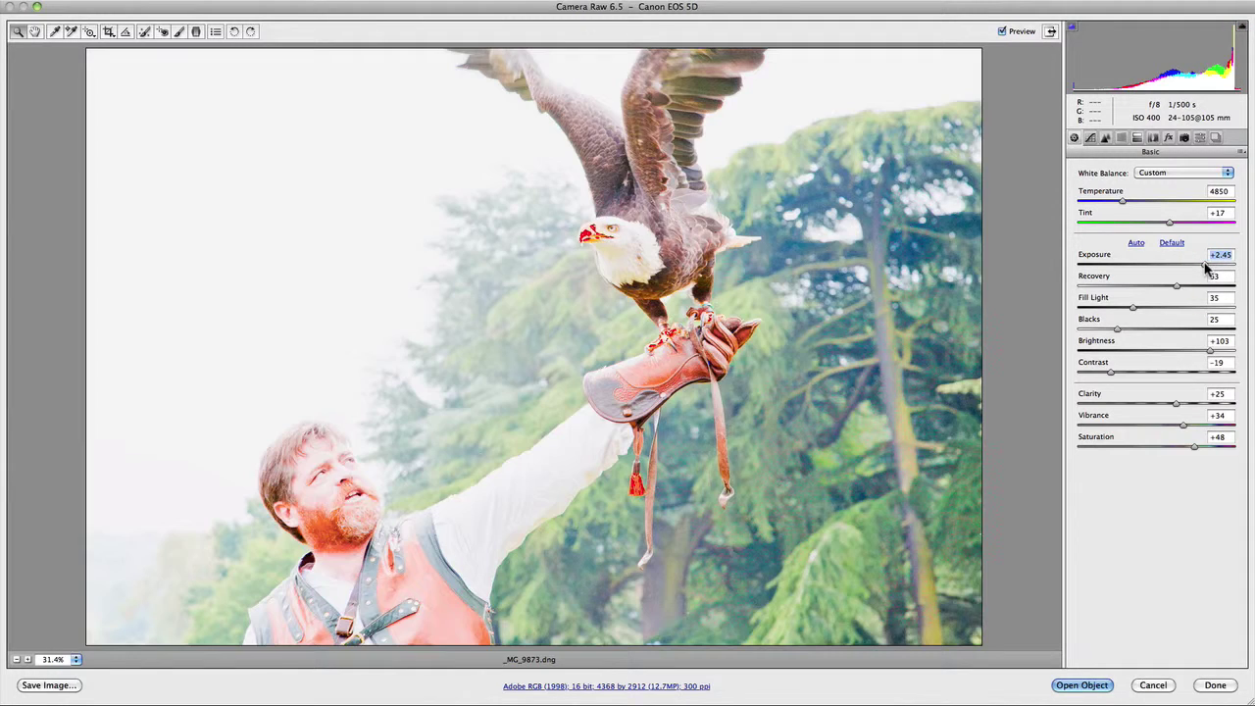
{"action": "left_click", "coordinate": [1157, 684], "text": "alt"}
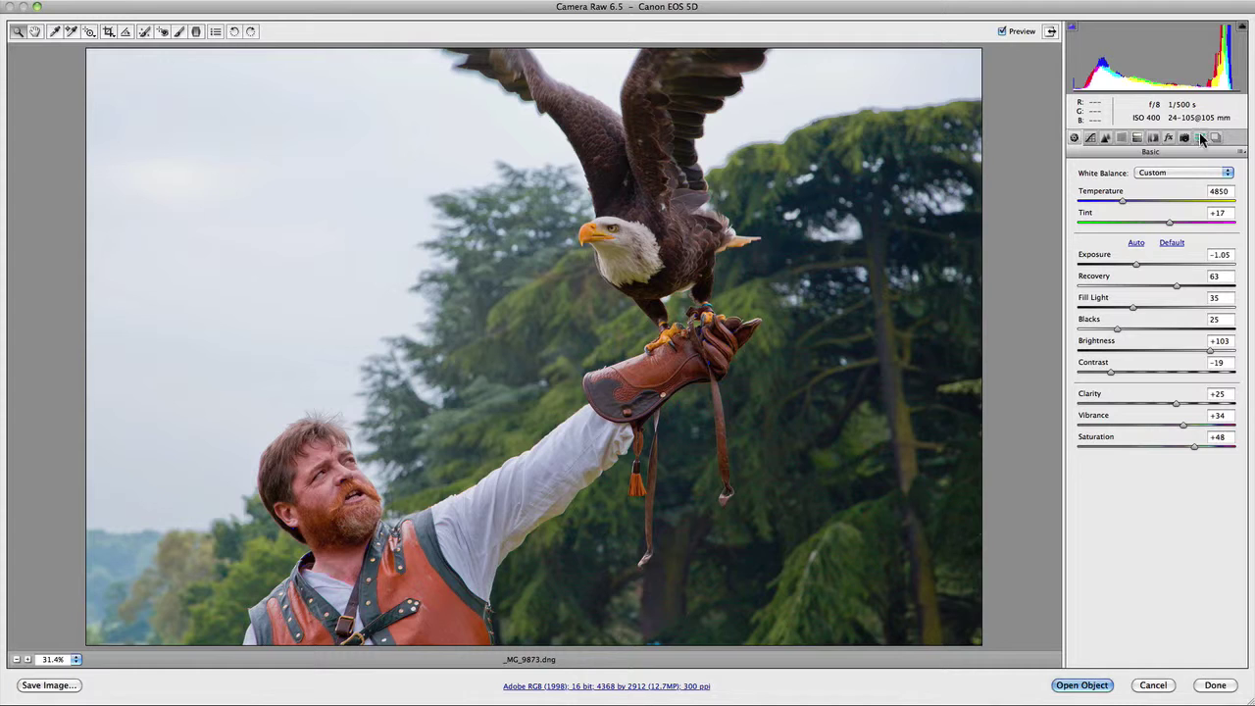
Look through the Tone Curve, Detail, HSL / Grayscale, Split Toning, Lens Corrections, Effects, Camera Calibration, Presets and Snapshots settings, and return to Basic.
{"action": "left_click", "coordinate": [1090, 139]}
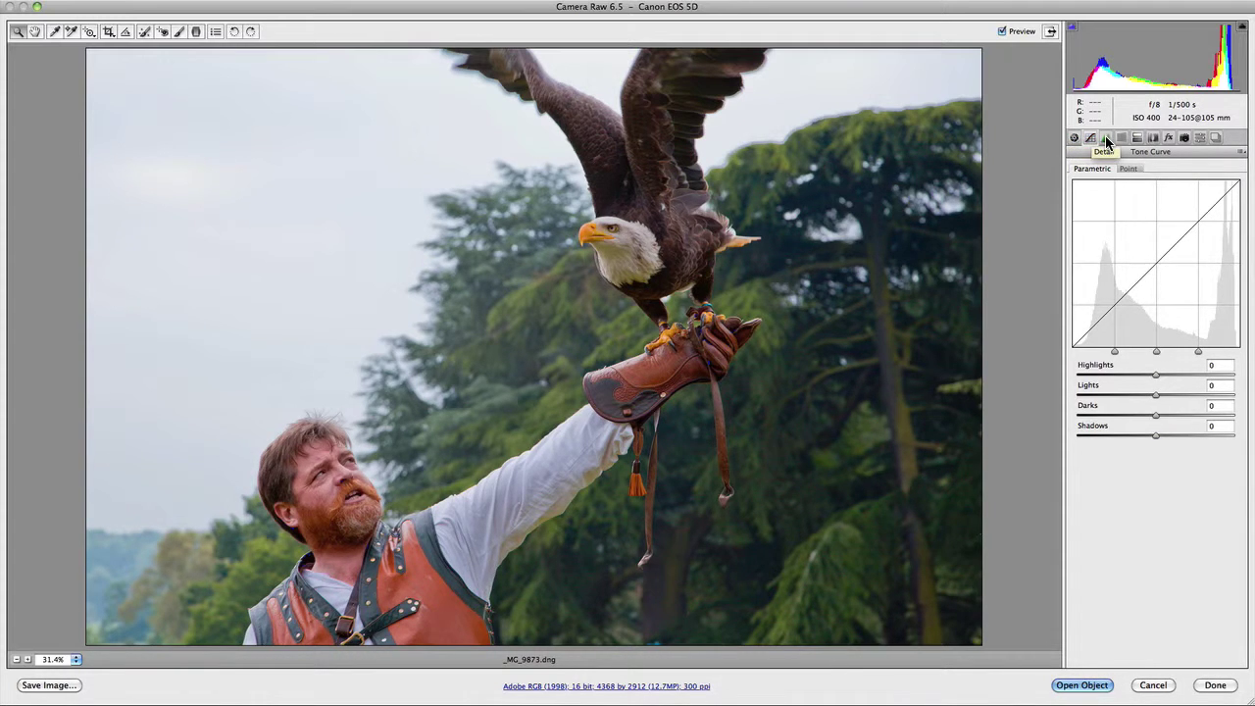
{"action": "left_click", "coordinate": [1106, 139]}
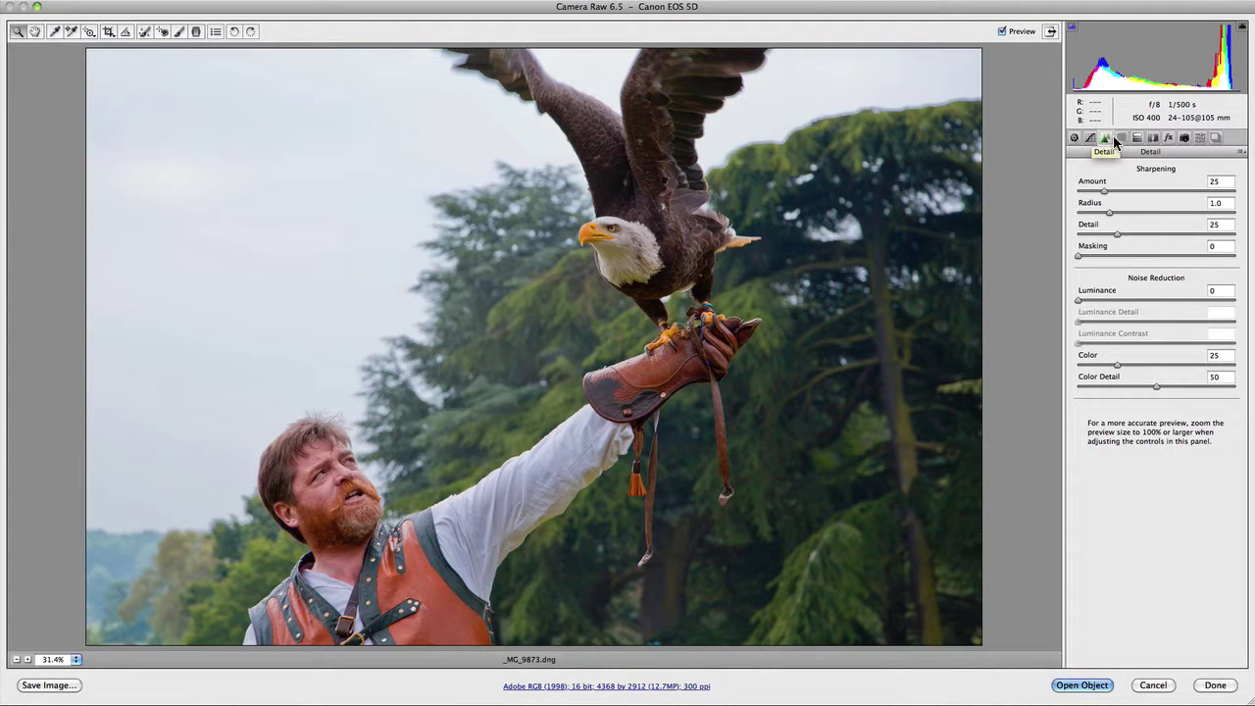
{"action": "left_click", "coordinate": [1122, 138]}
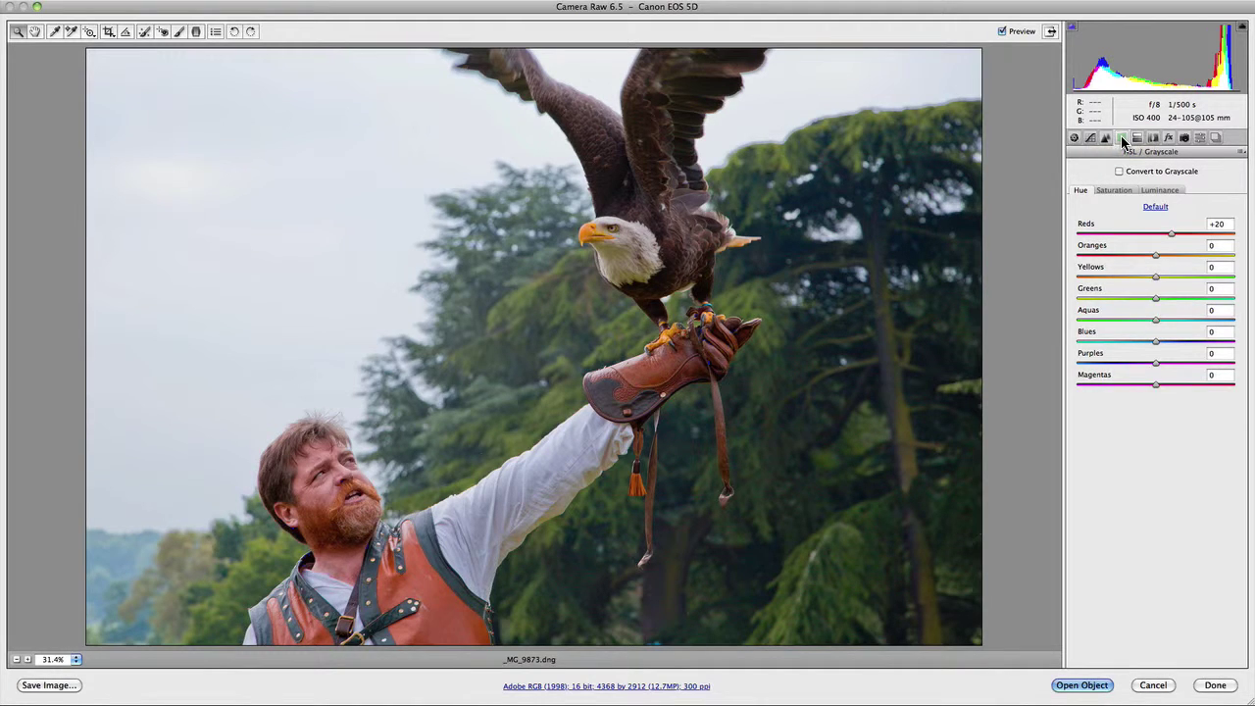
{"action": "left_click", "coordinate": [1137, 138]}
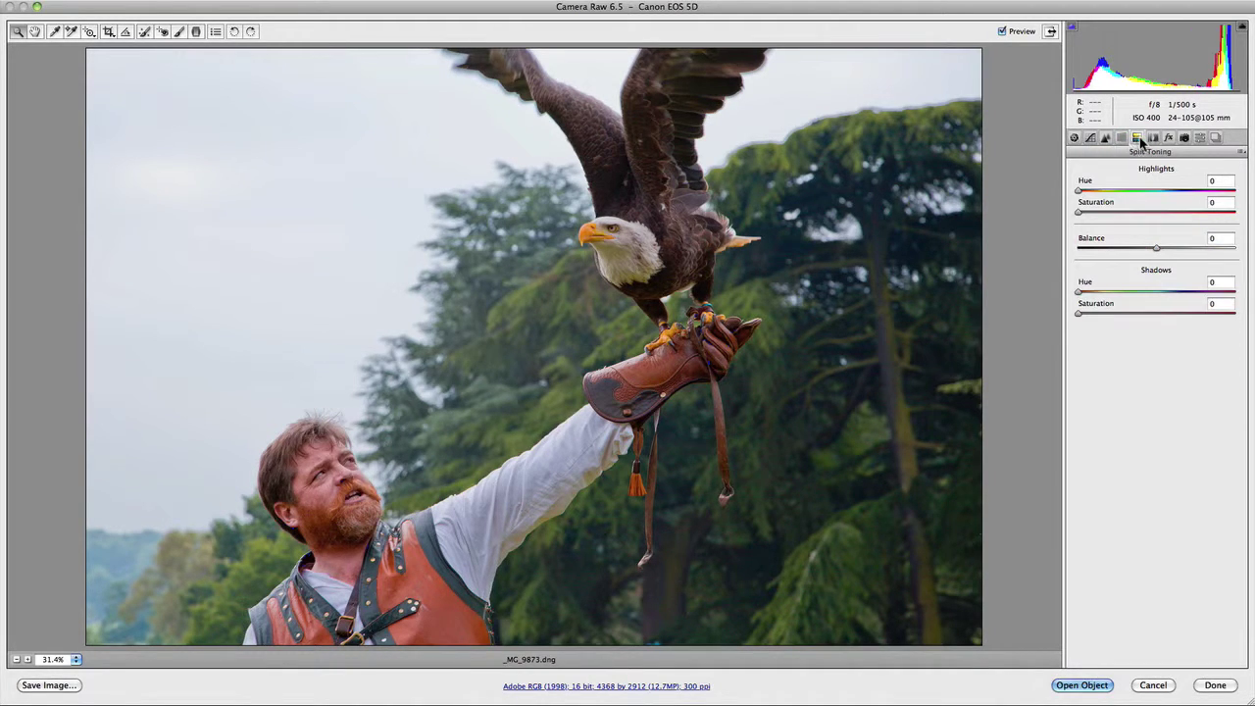
{"action": "left_click", "coordinate": [1153, 139]}
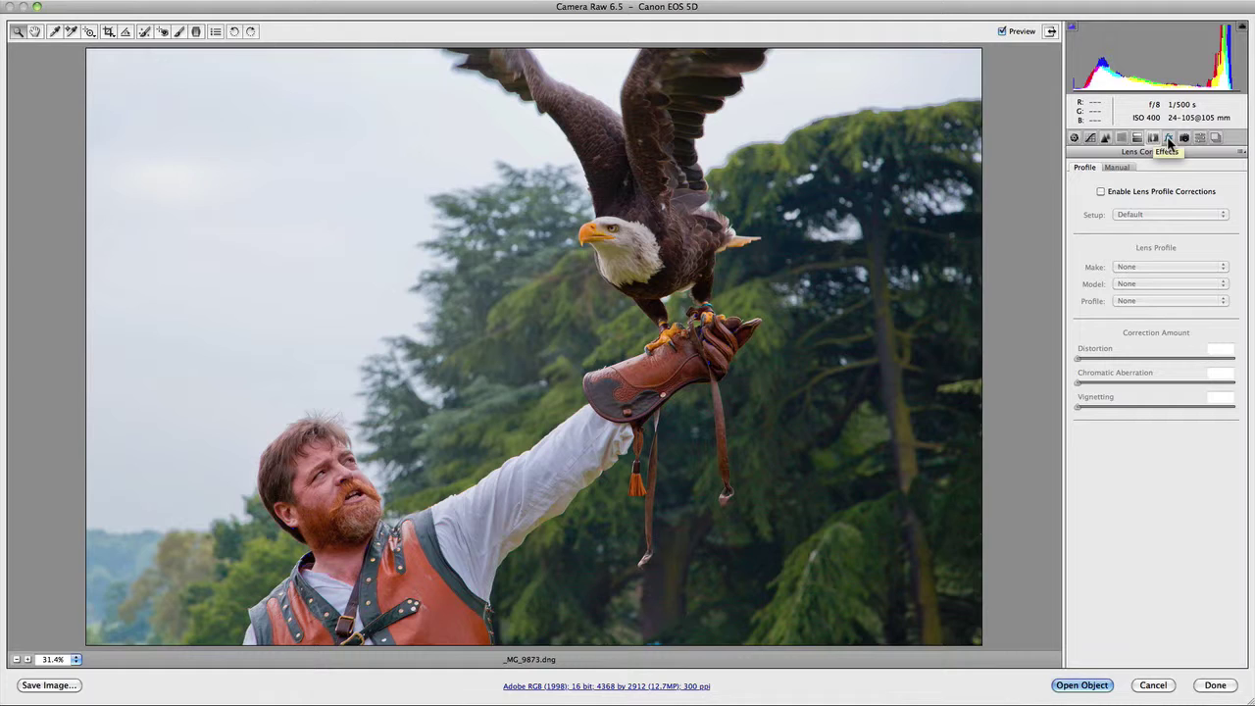
{"action": "left_click", "coordinate": [1168, 139]}
{"action": "left_click", "coordinate": [1184, 139]}
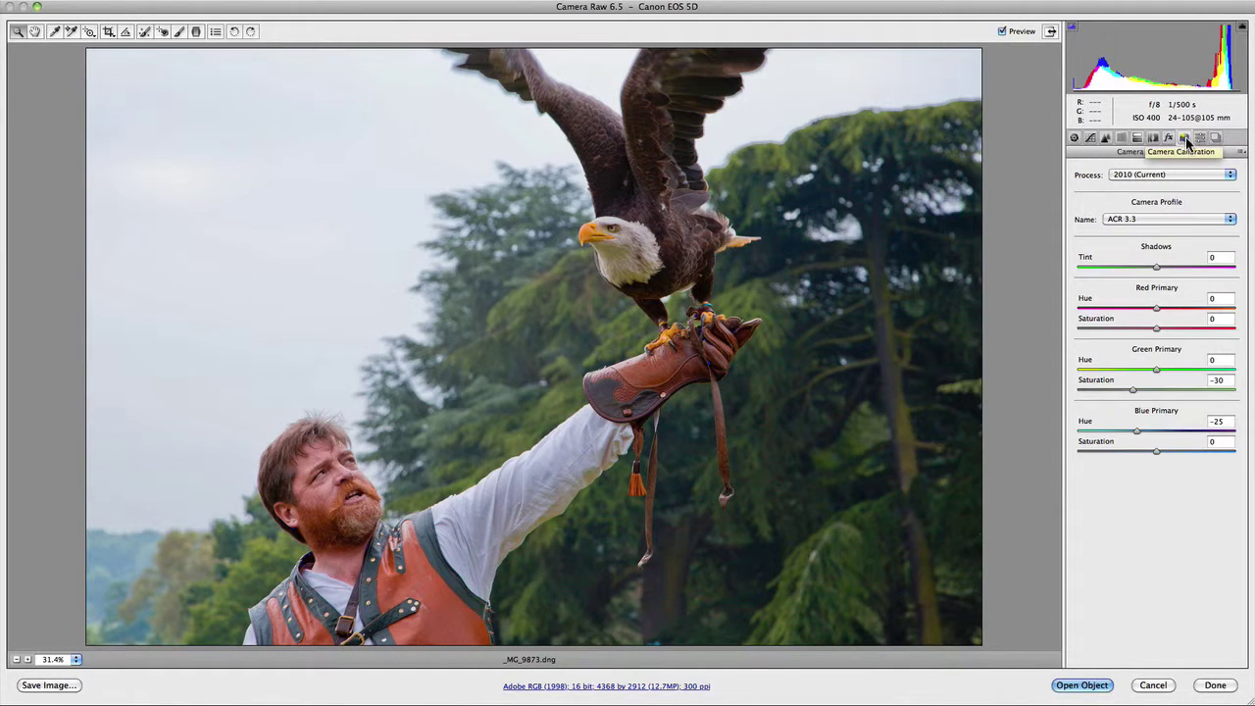
{"action": "left_click", "coordinate": [1199, 139]}
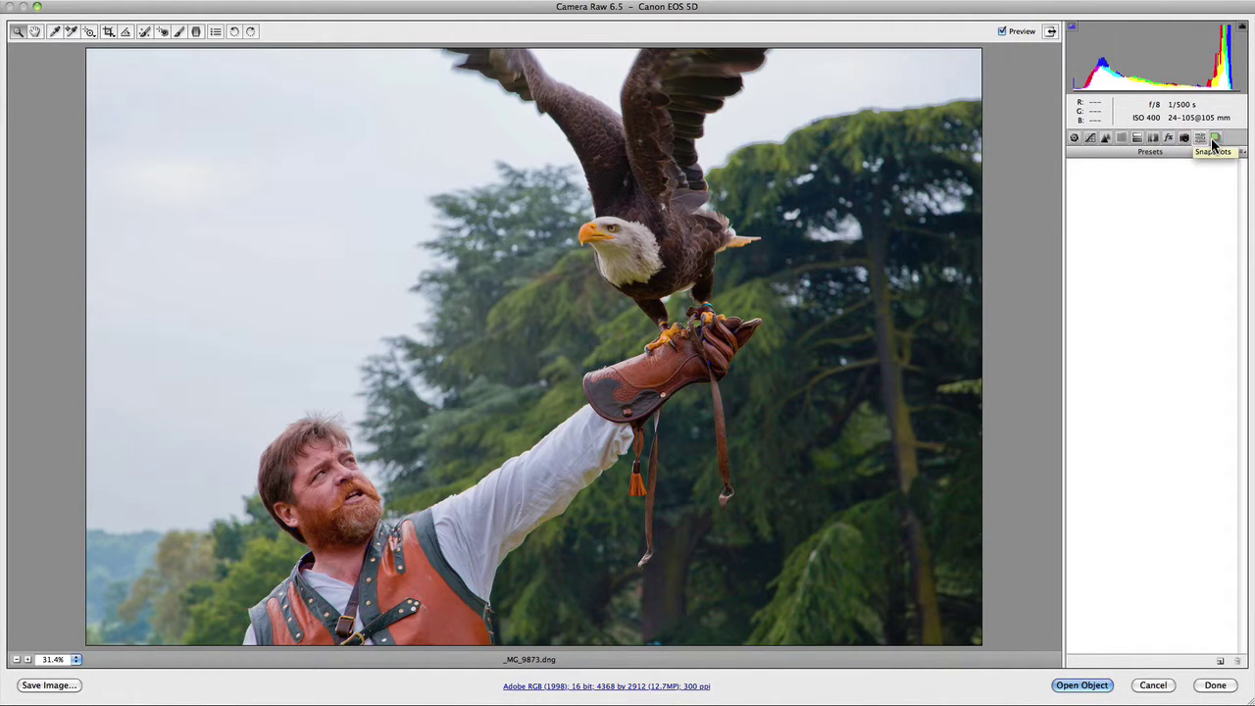
{"action": "left_click", "coordinate": [1215, 139]}
{"action": "left_click", "coordinate": [1074, 138]}
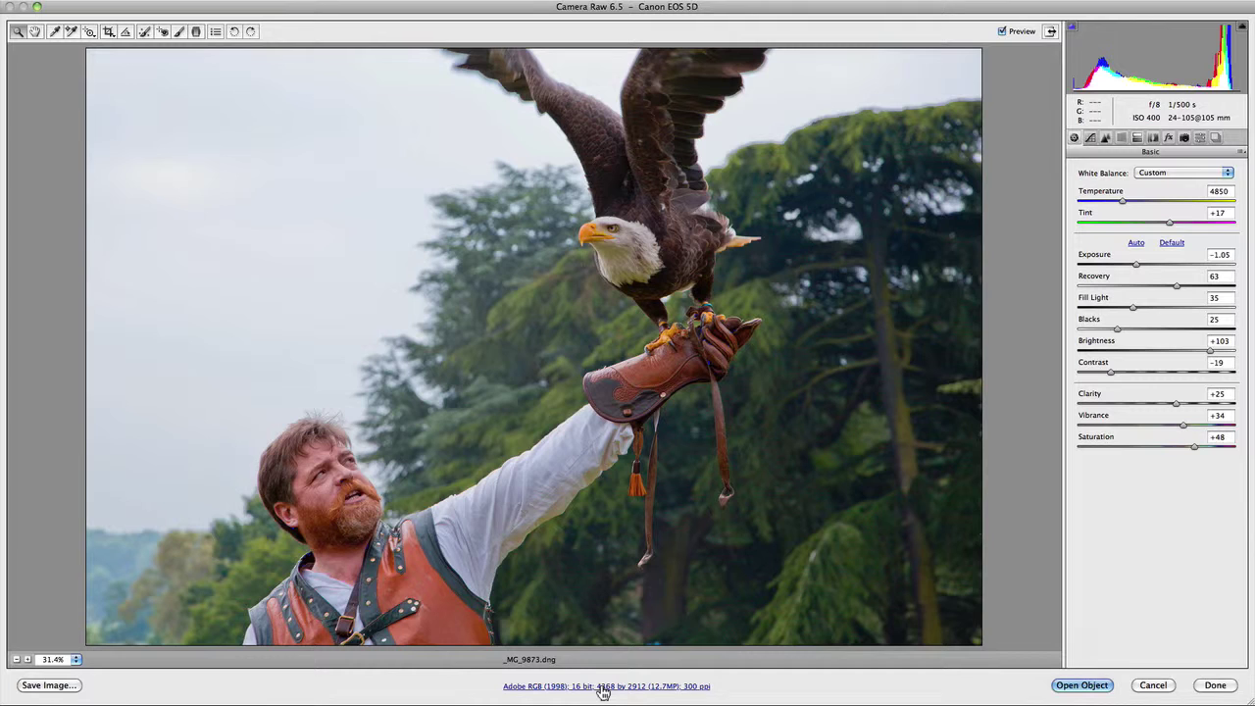
Review the color space and bit depth choices in the Workflow Options, and cancel the dialog.
{"action": "left_click", "coordinate": [679, 690]}
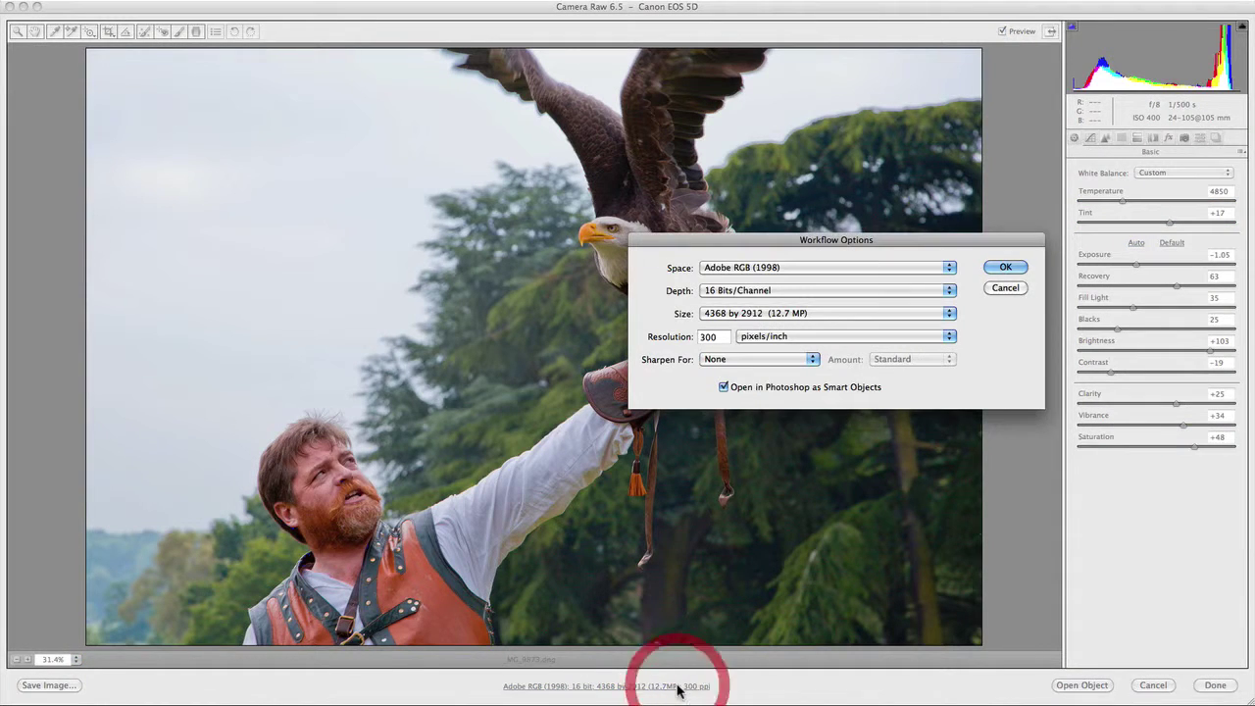
{"action": "left_click_drag", "start_coordinate": [933, 238], "coordinate": [644, 240]}
{"action": "left_click", "coordinate": [432, 268]}
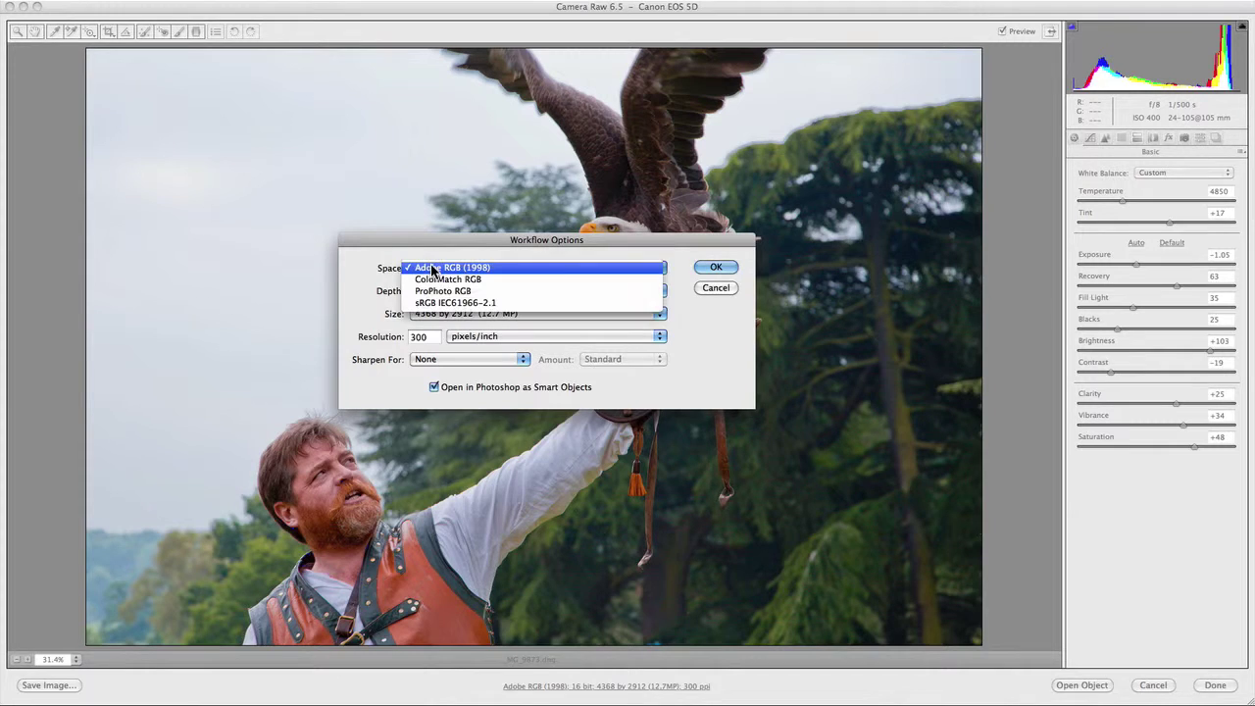
{"action": "left_click", "coordinate": [410, 267]}
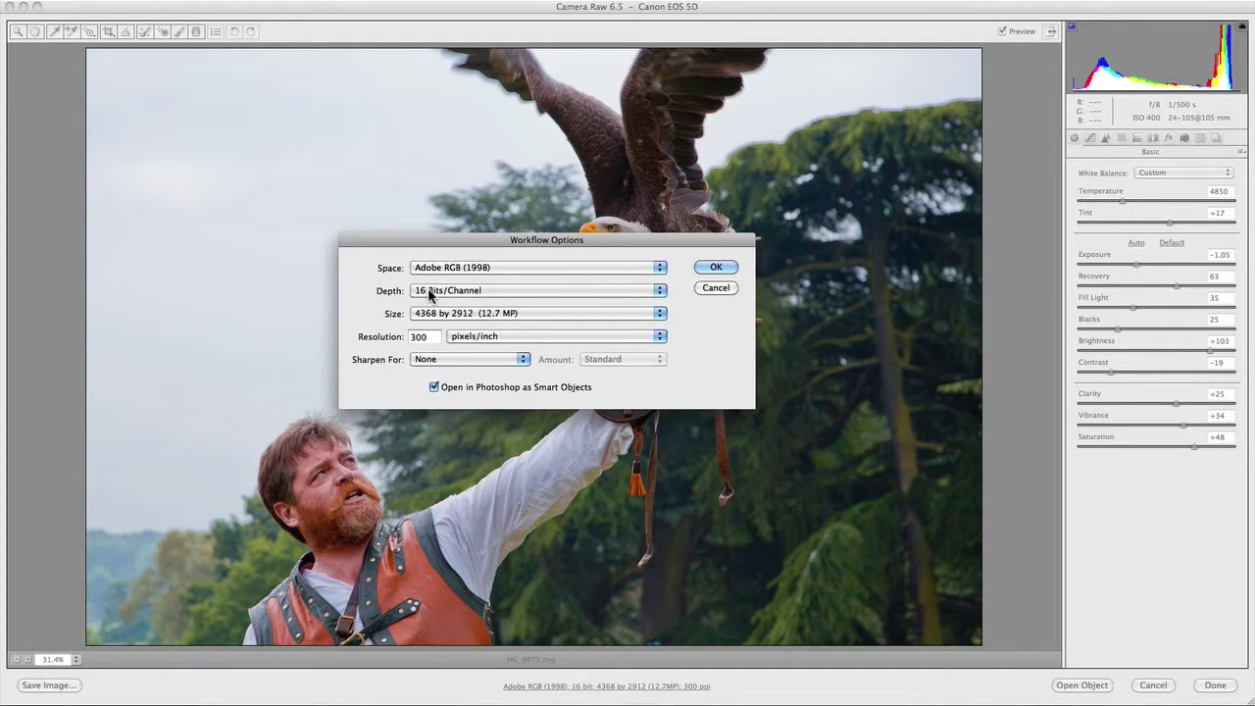
{"action": "left_click", "coordinate": [429, 294]}
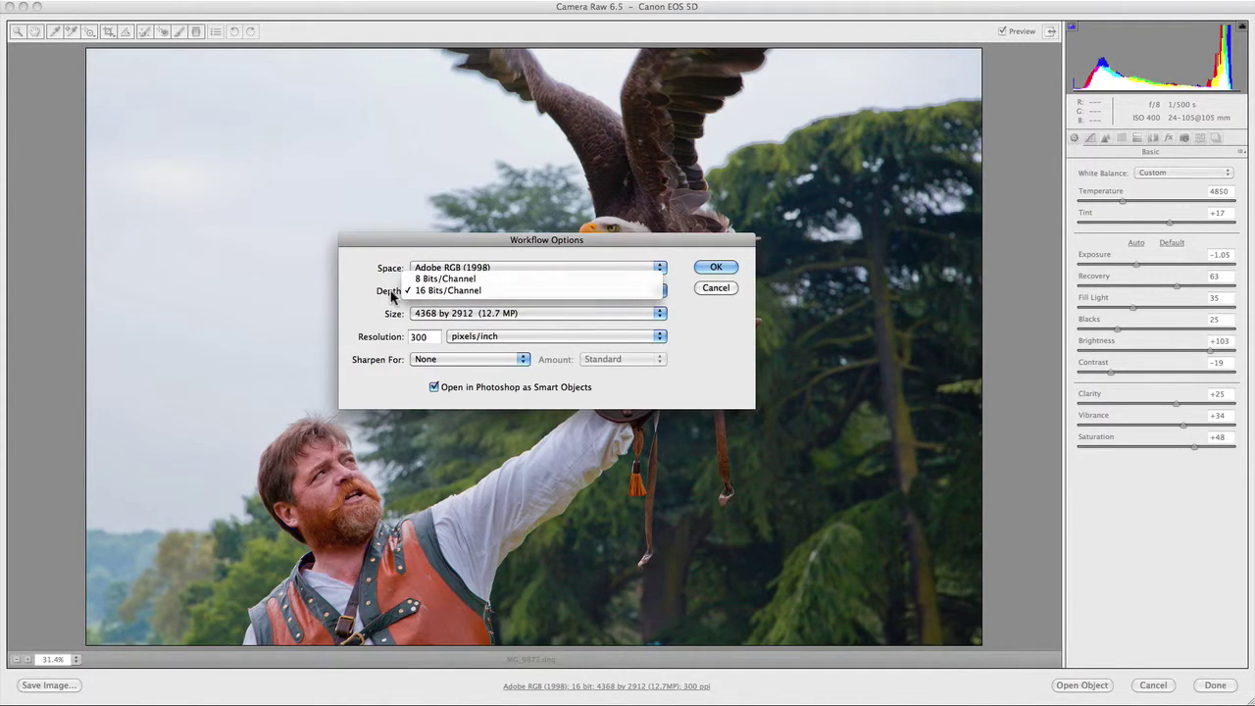
{"action": "left_click", "coordinate": [397, 295]}
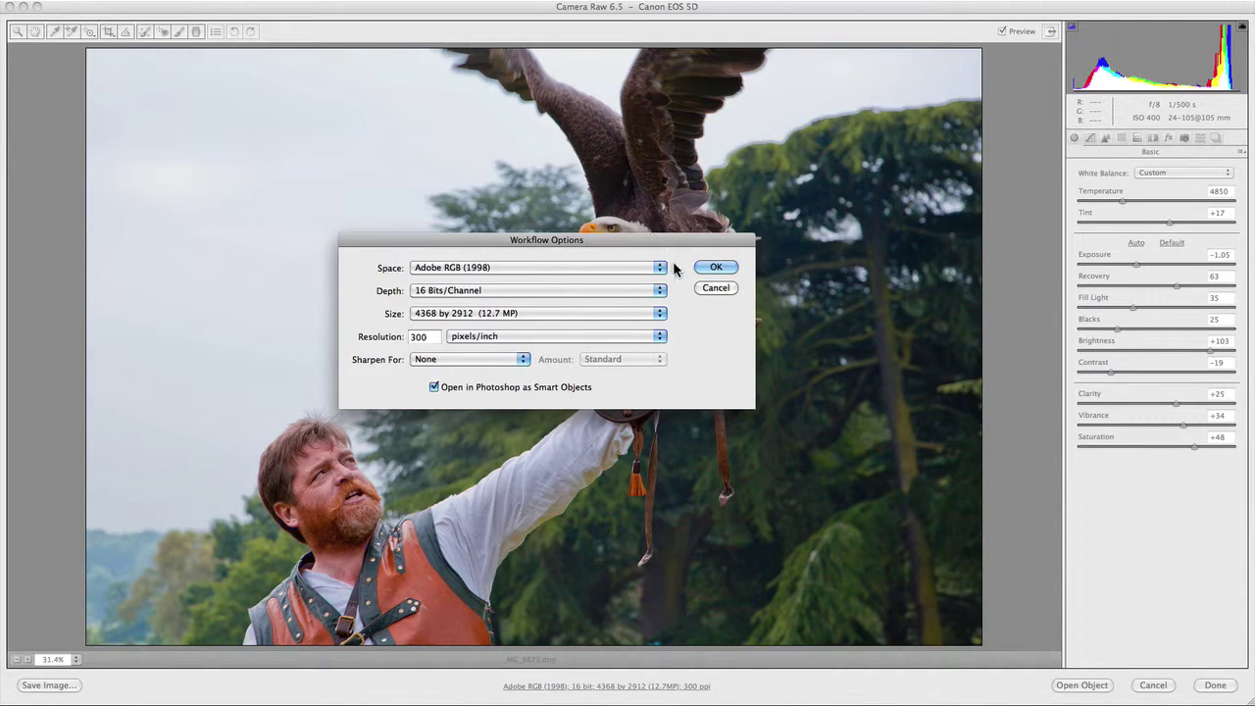
{"action": "left_click", "coordinate": [715, 289]}
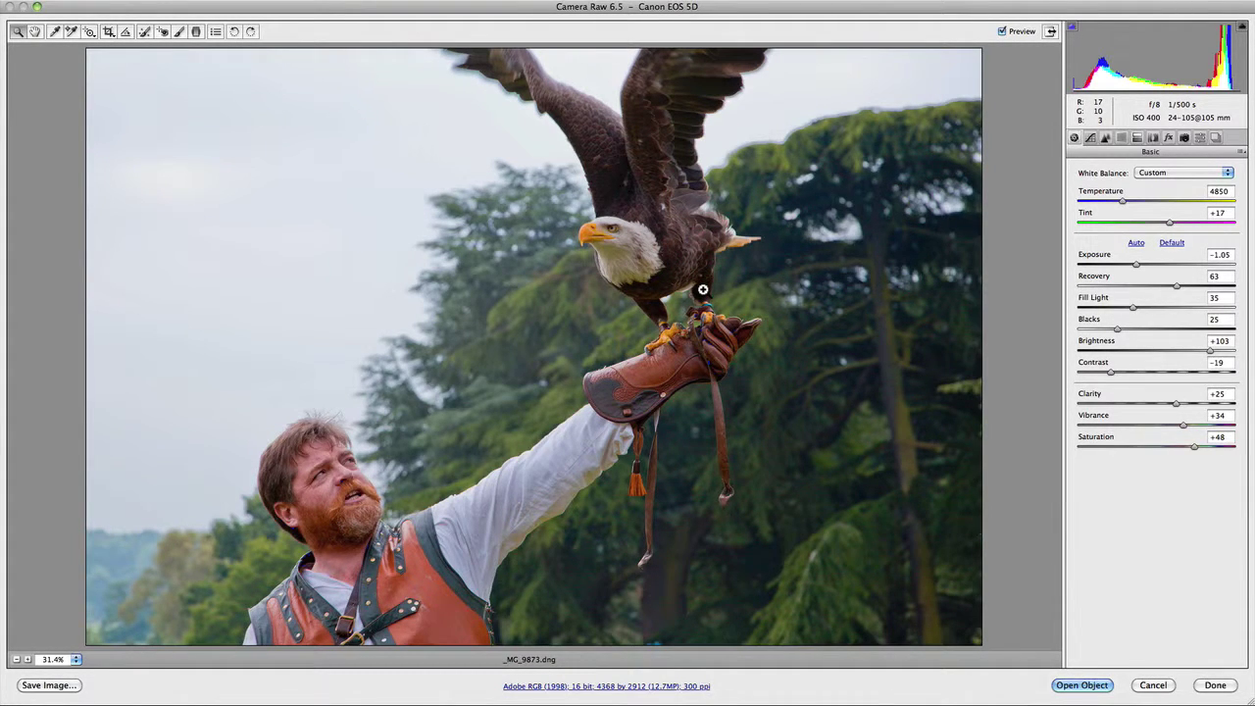
Review the image's Save Options, including the available file extensions, and cancel without saving.
{"action": "left_click", "coordinate": [69, 689]}
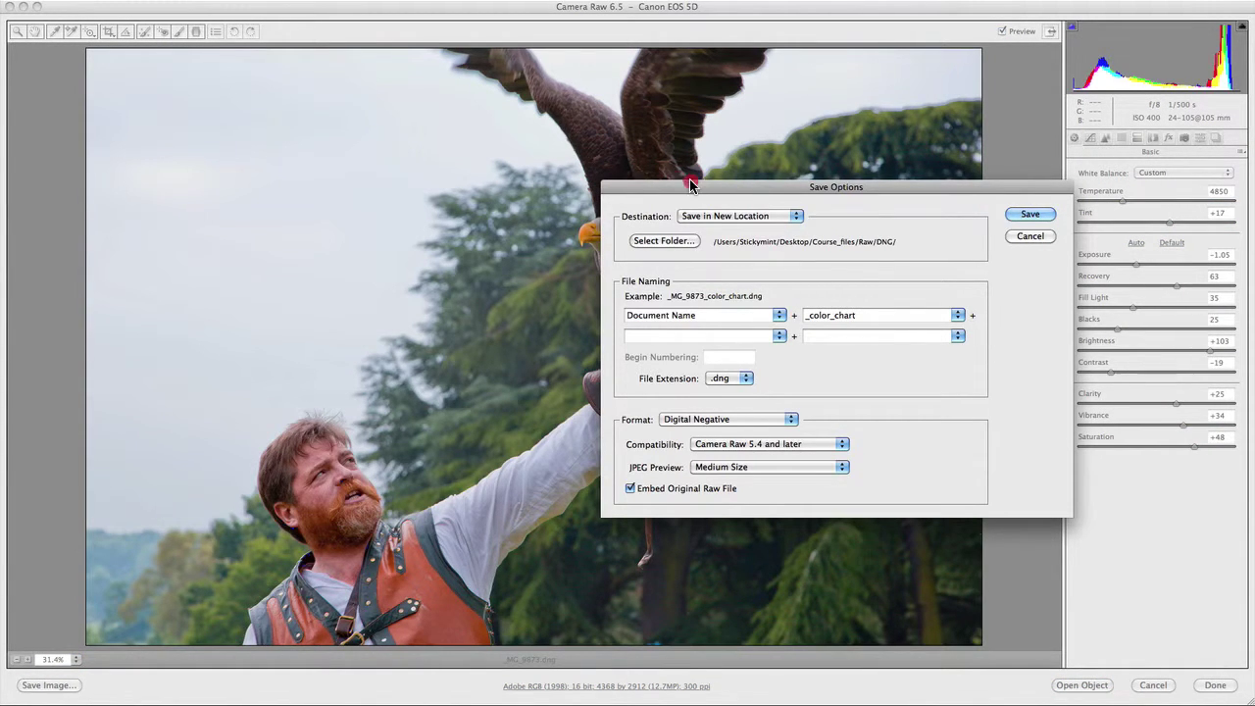
{"action": "left_click", "coordinate": [729, 189]}
{"action": "left_click_drag", "start_coordinate": [730, 188], "coordinate": [460, 176]}
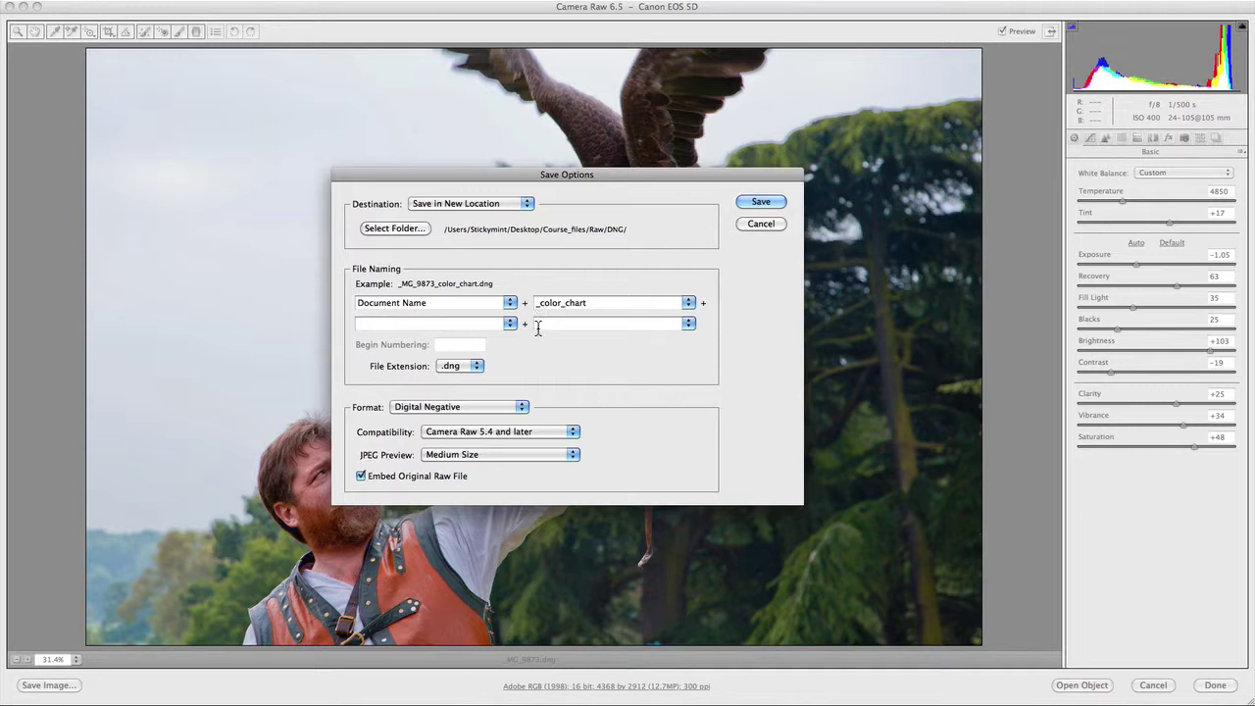
{"action": "left_click", "coordinate": [478, 367]}
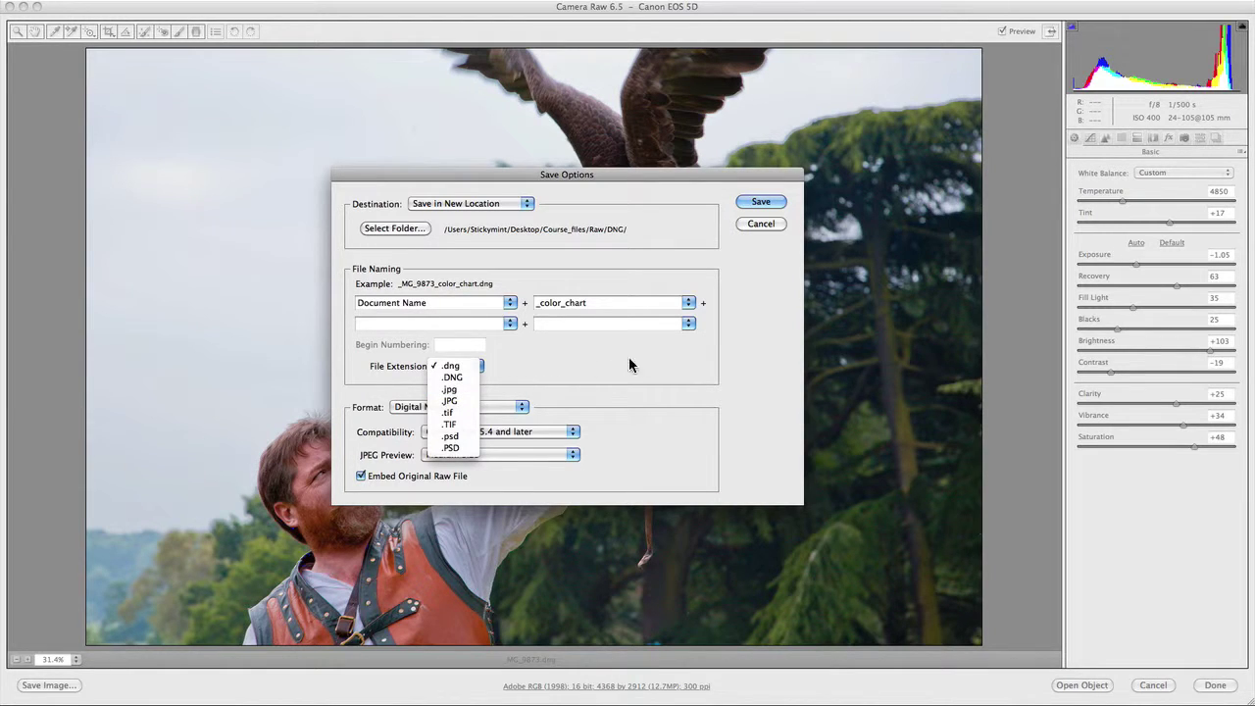
{"action": "left_click", "coordinate": [737, 366]}
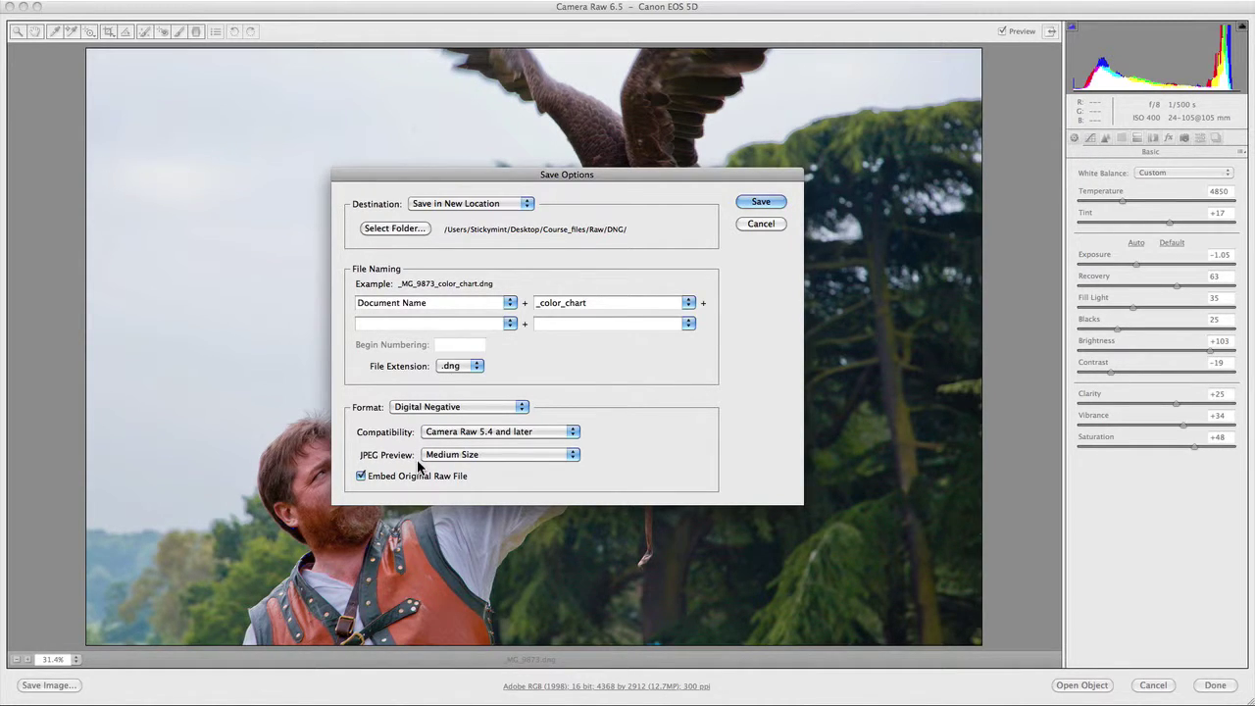
{"action": "left_click", "coordinate": [751, 224]}
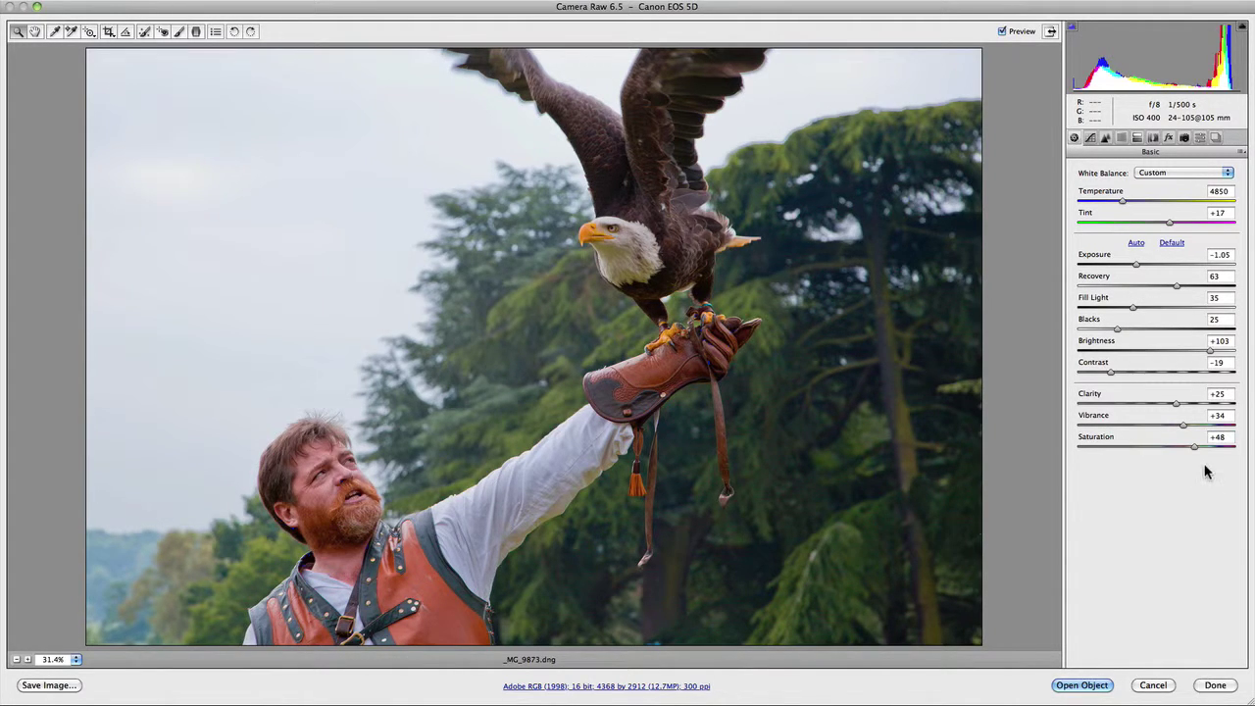
Examine the commands for loading and saving settings and for saving or resetting the Camera Raw defaults.
{"action": "left_click", "coordinate": [1242, 153]}
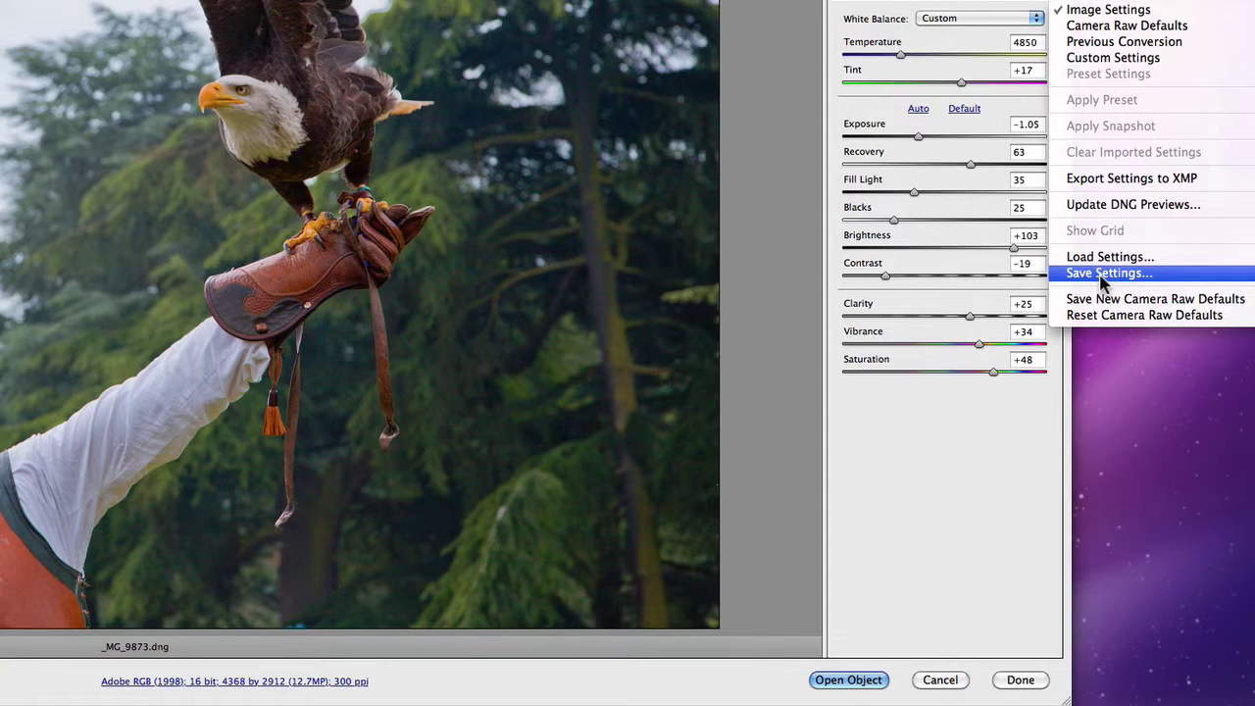
{"action": "left_click", "coordinate": [1154, 315]}
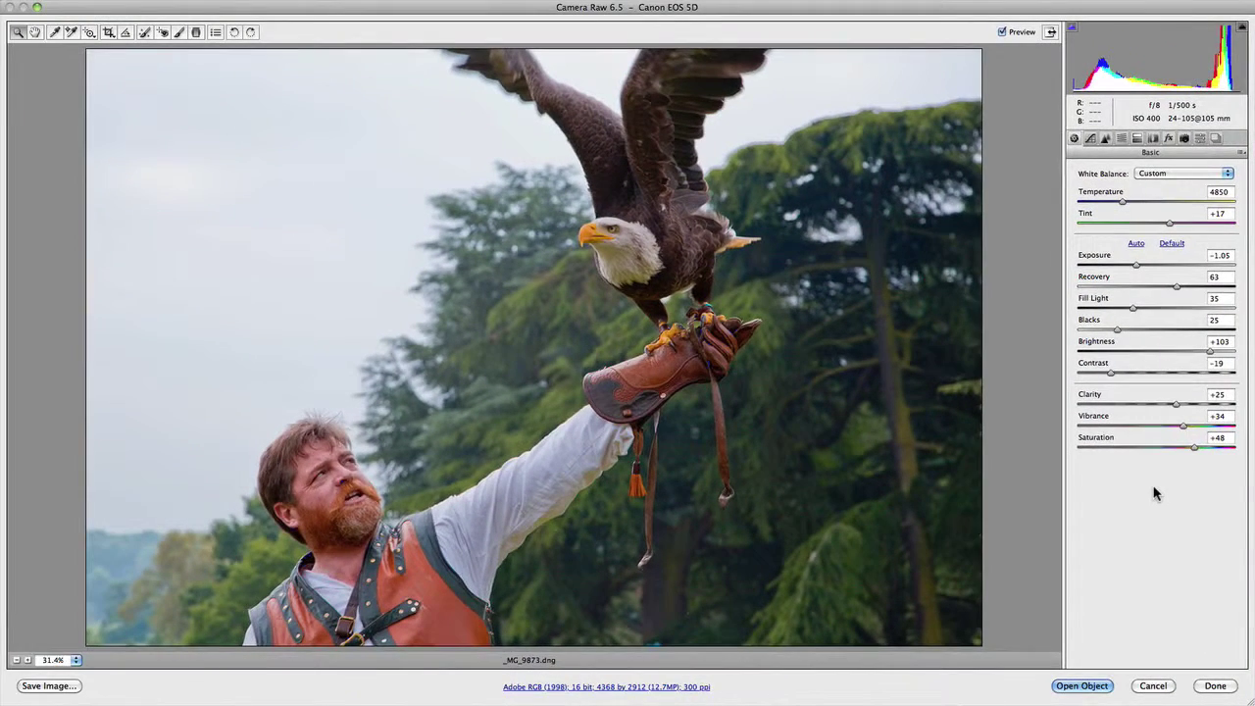